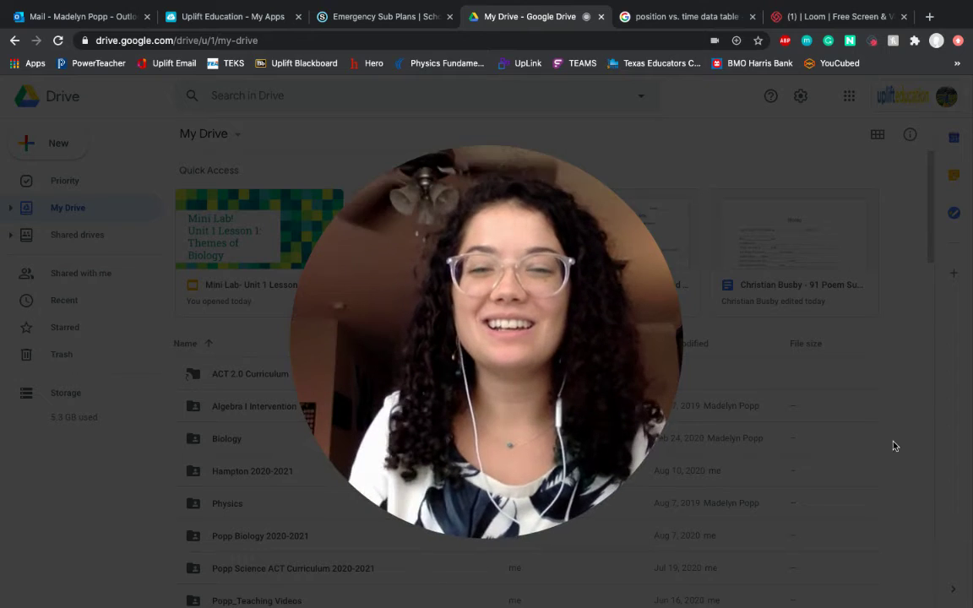
Step: From Google Drive's New menu, create a blank Google Sheets spreadsheet
mouse_move(473, 532)
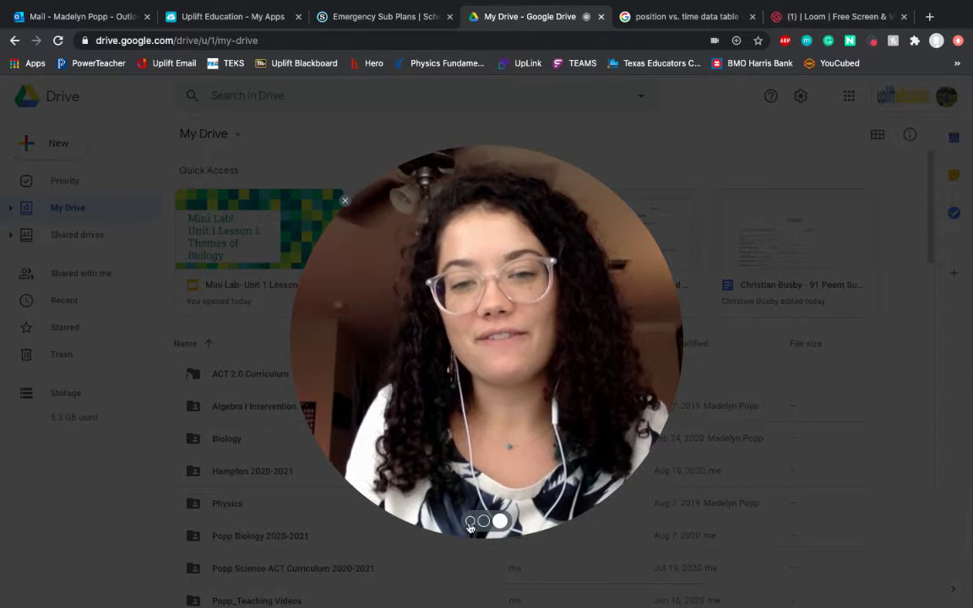
click(469, 524)
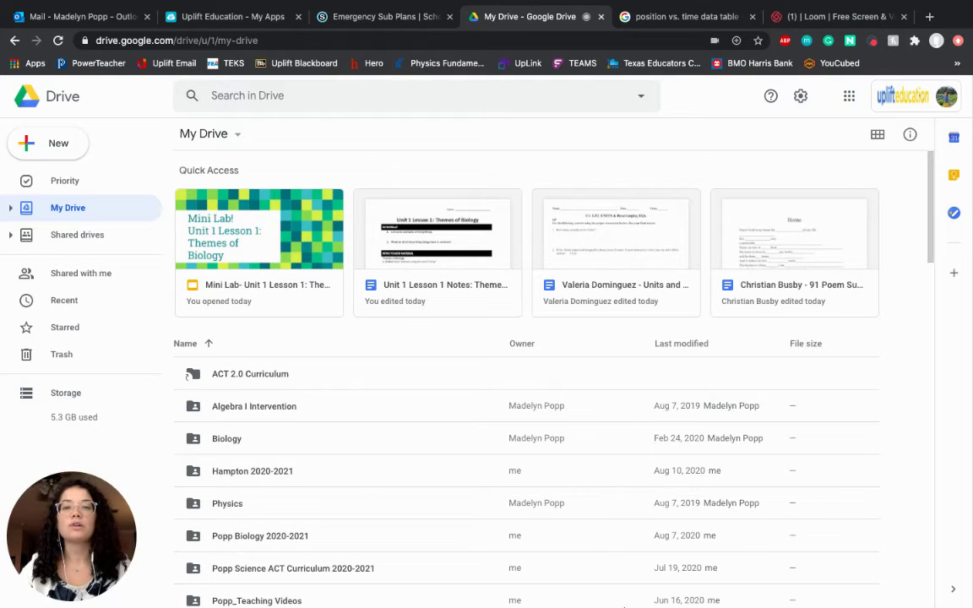
click(44, 142)
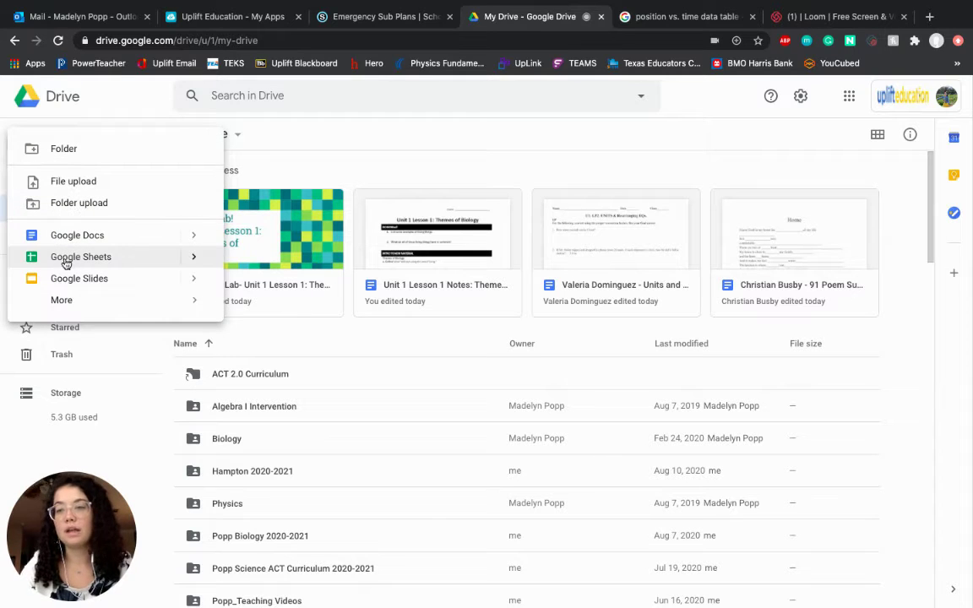
click(64, 257)
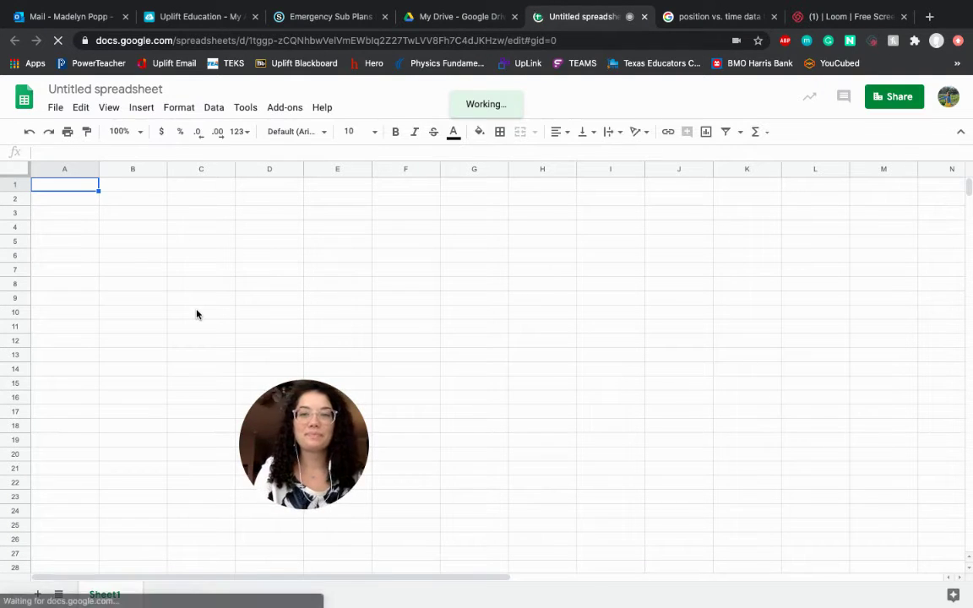
Step: Rename the spreadsheet to the teacher's name followed by 'Sample Data for Graphing'
click(88, 90)
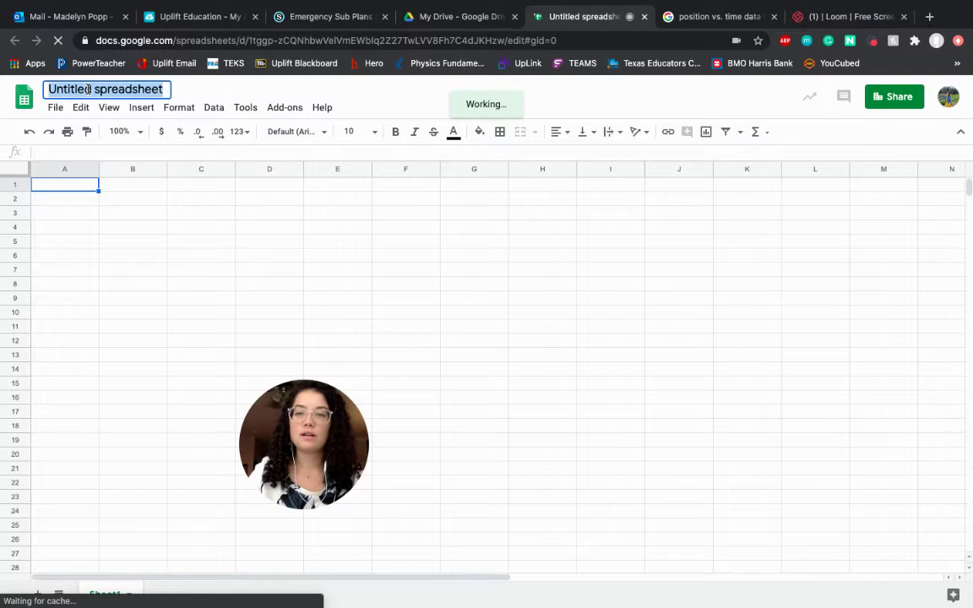
text(Ms. Popp)
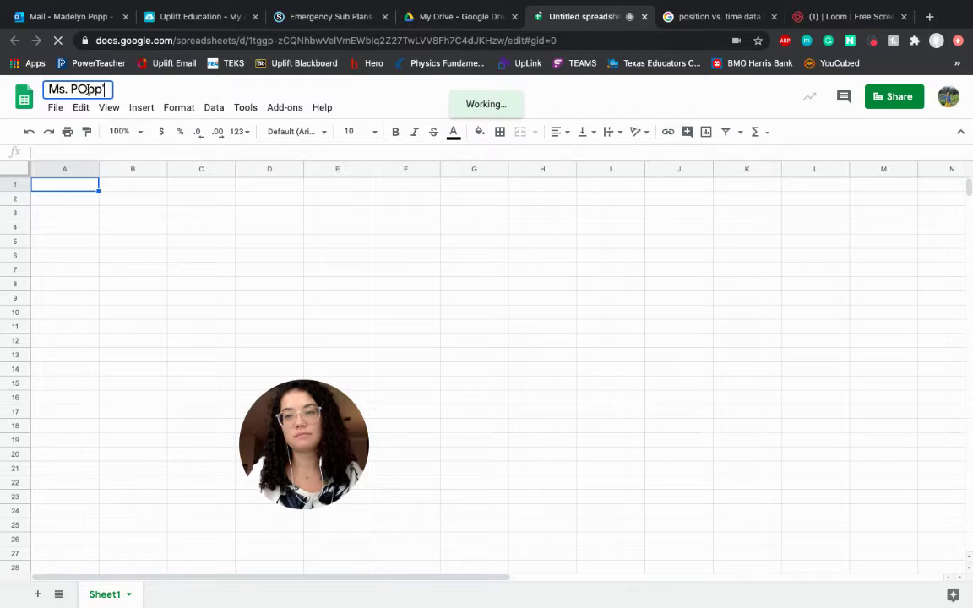
key(BackSpace)
key(BackSpace)
key(BackSpace)
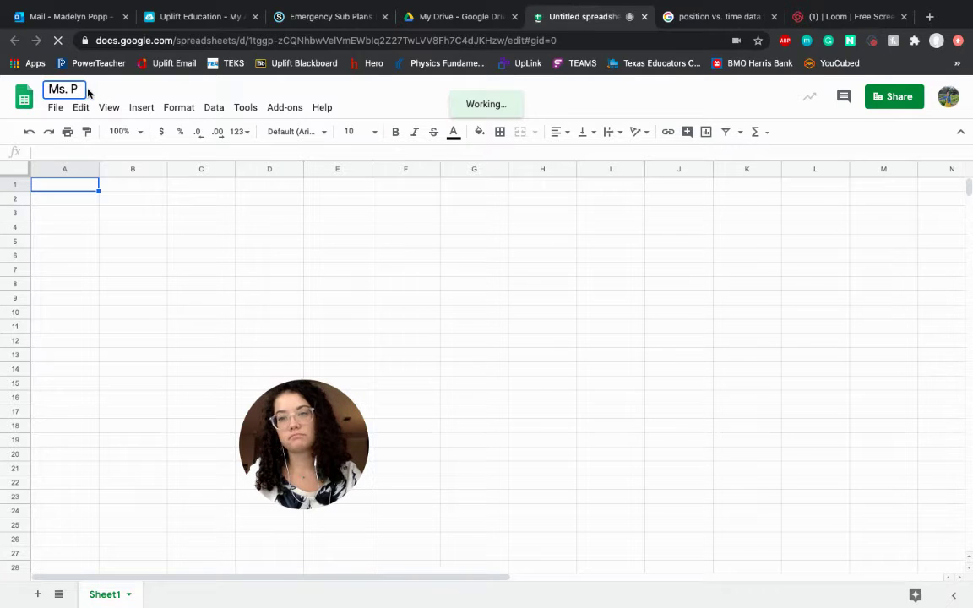
text(opp's )
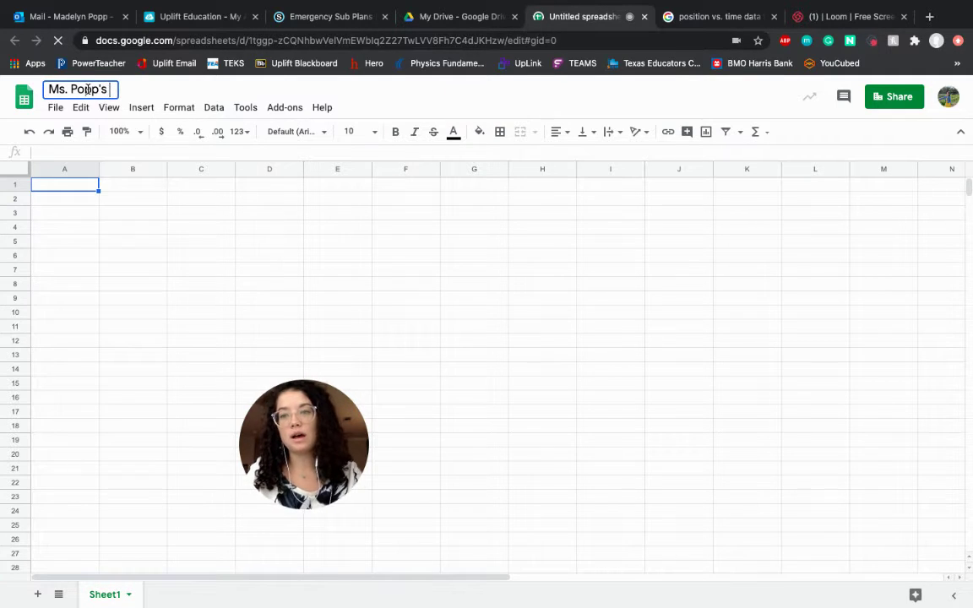
text(Sample)
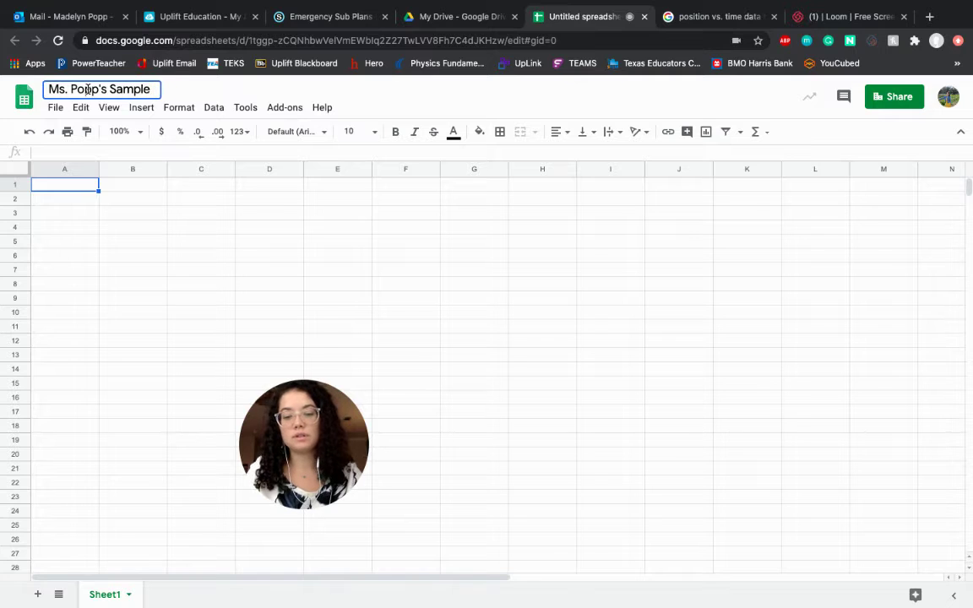
text( Data for Graphing)
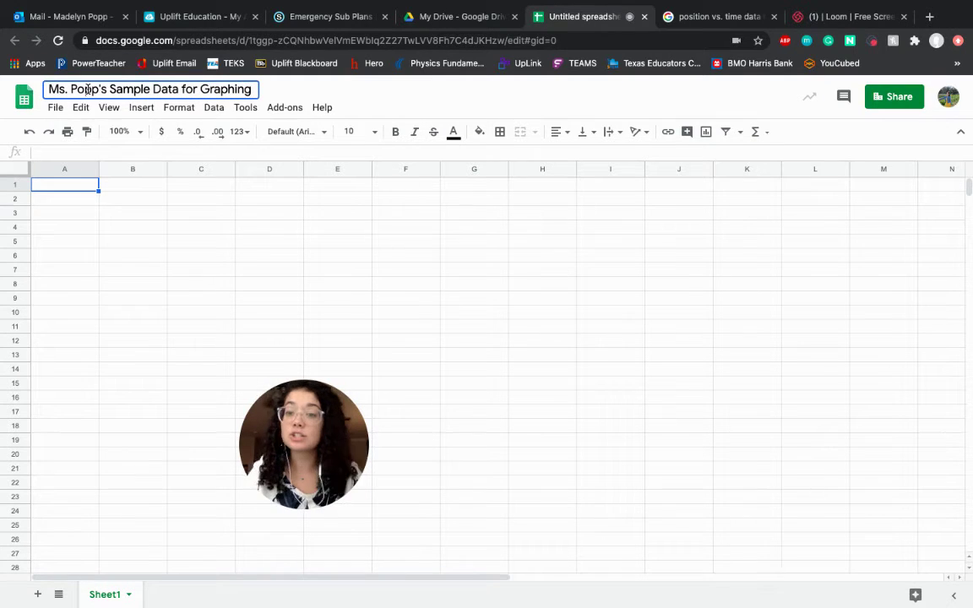
key(Return)
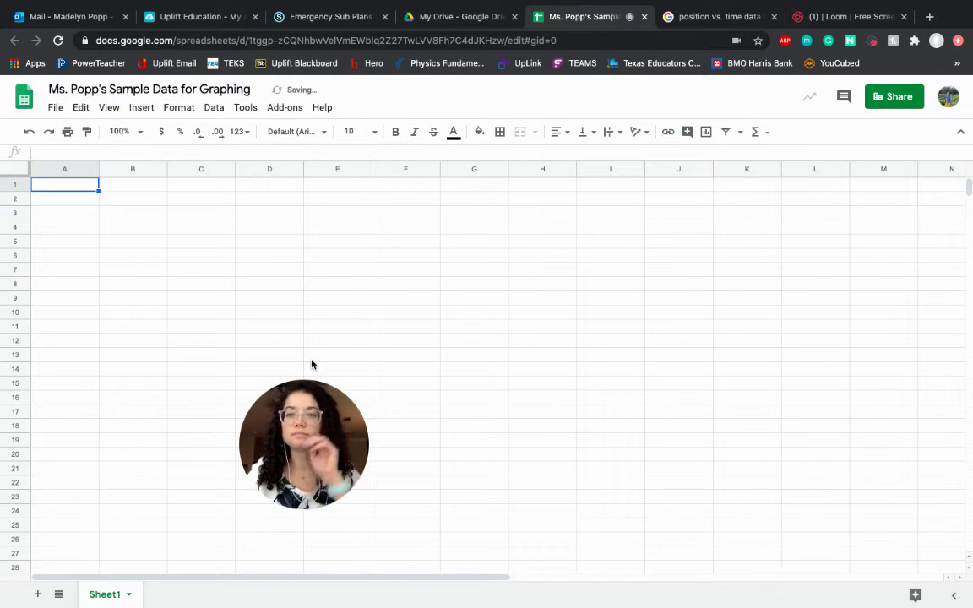
drag(589, 279, 895, 102)
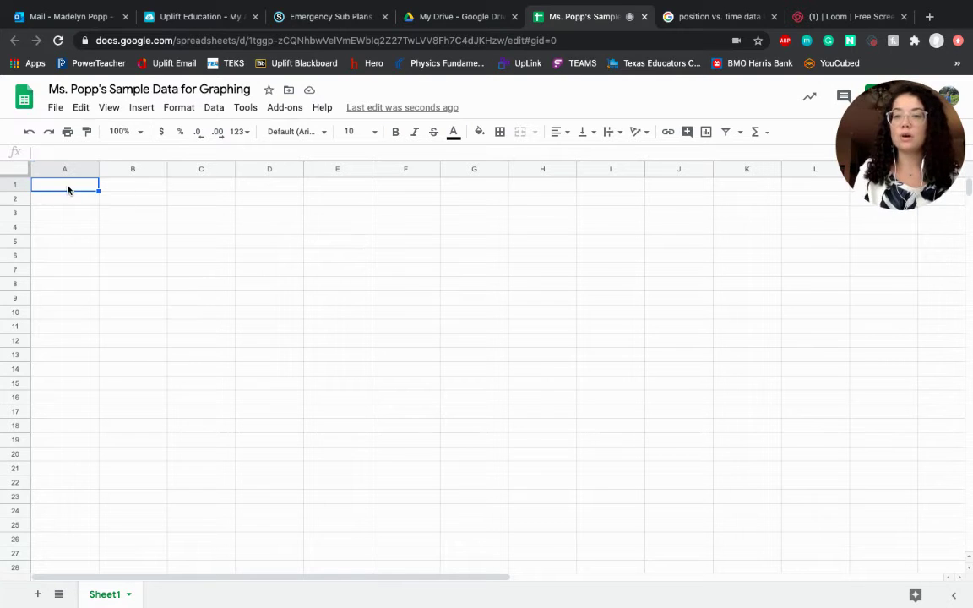
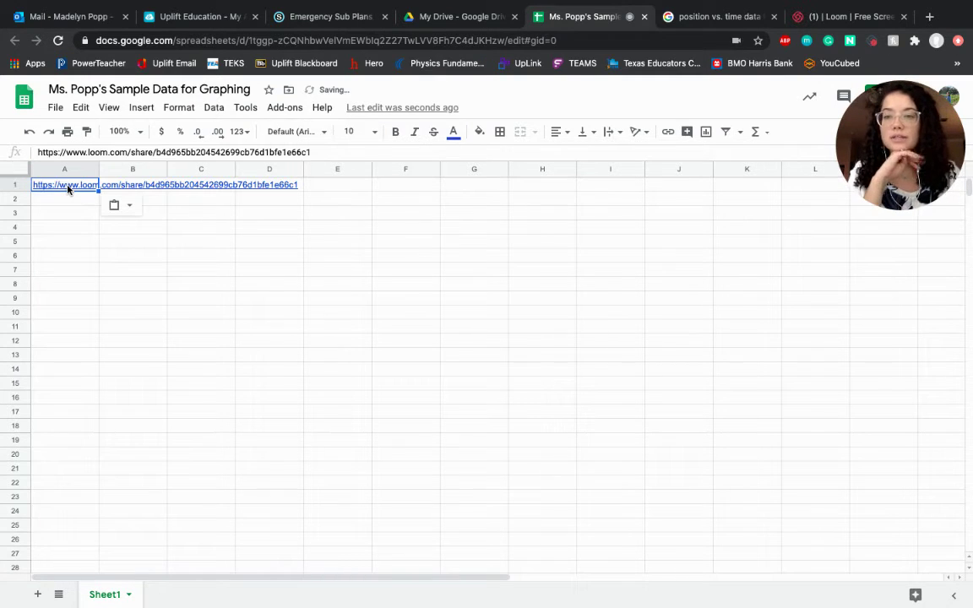
Step: Copy the Chegg time–distance table image from Google Images and paste it onto the sheet
key(Delete)
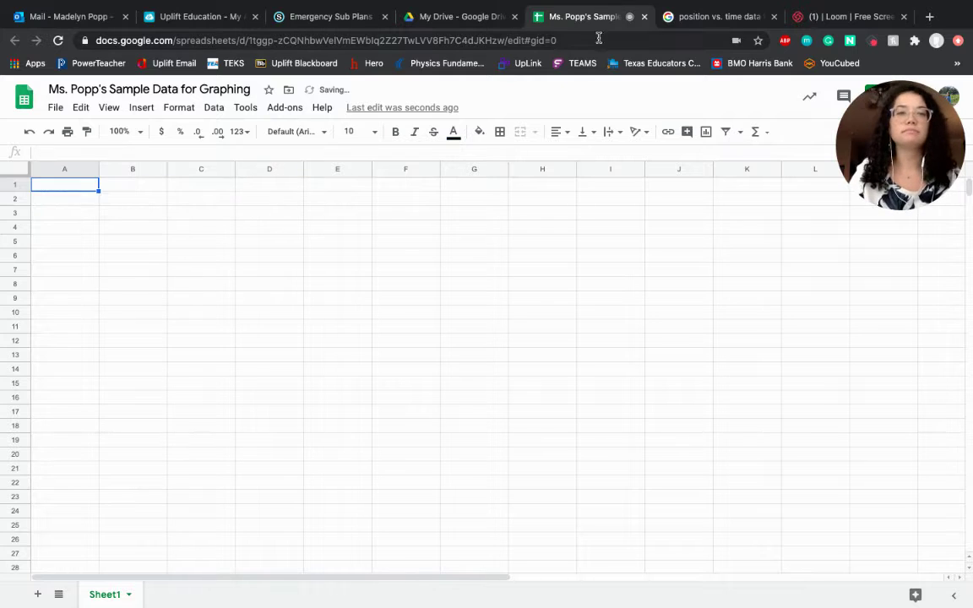
click(718, 16)
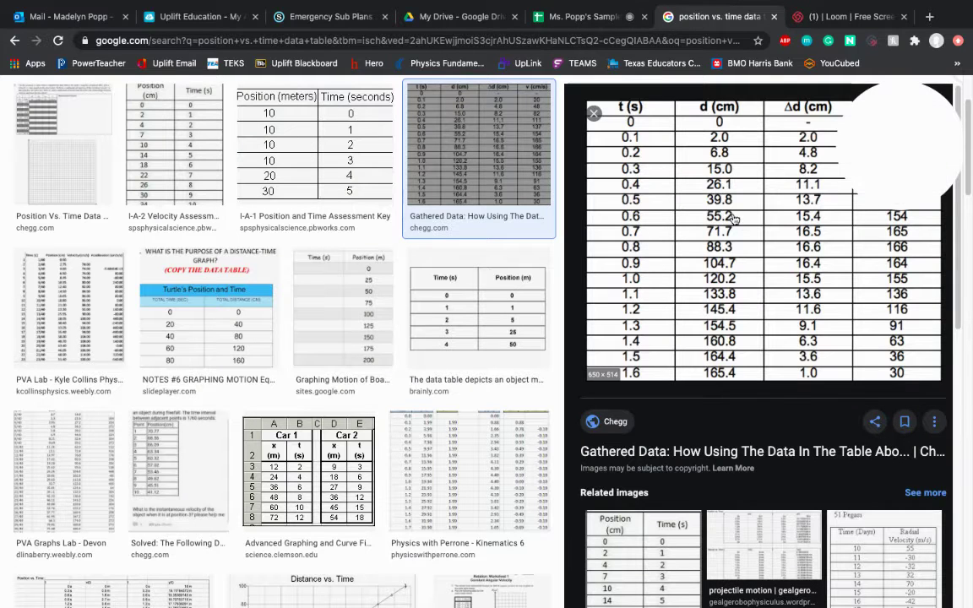
right_click(707, 304)
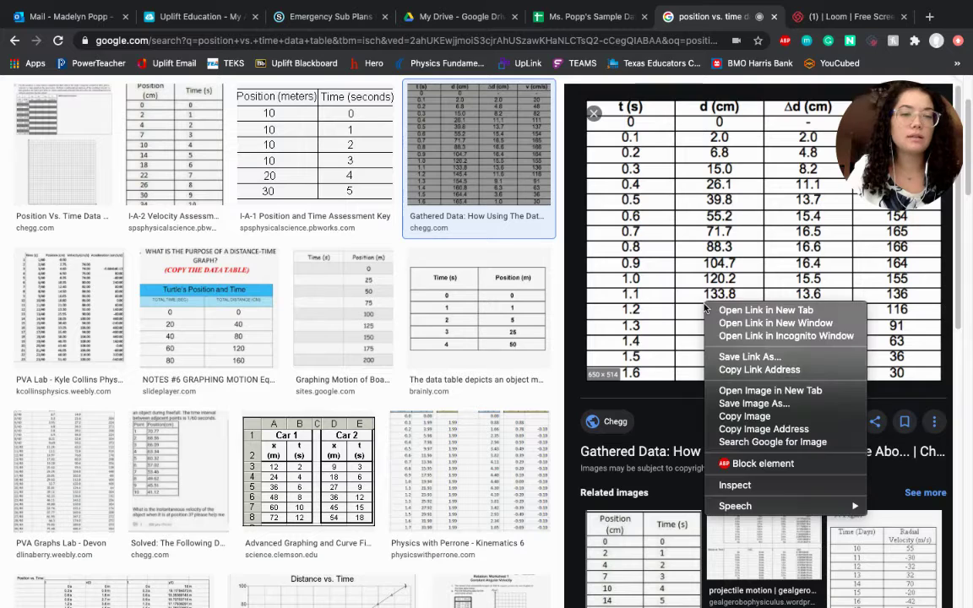
click(744, 416)
click(582, 17)
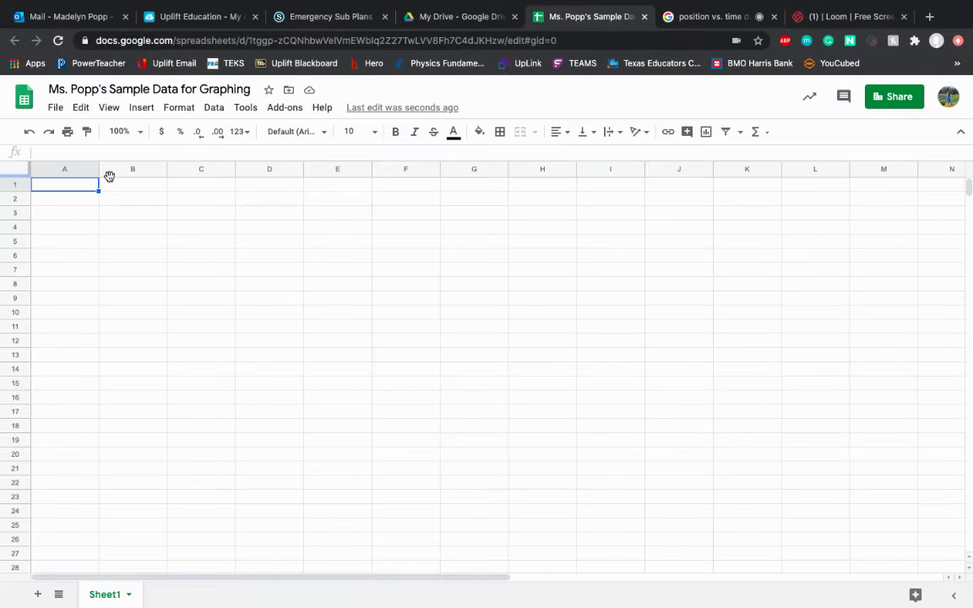
key(ctrl+v)
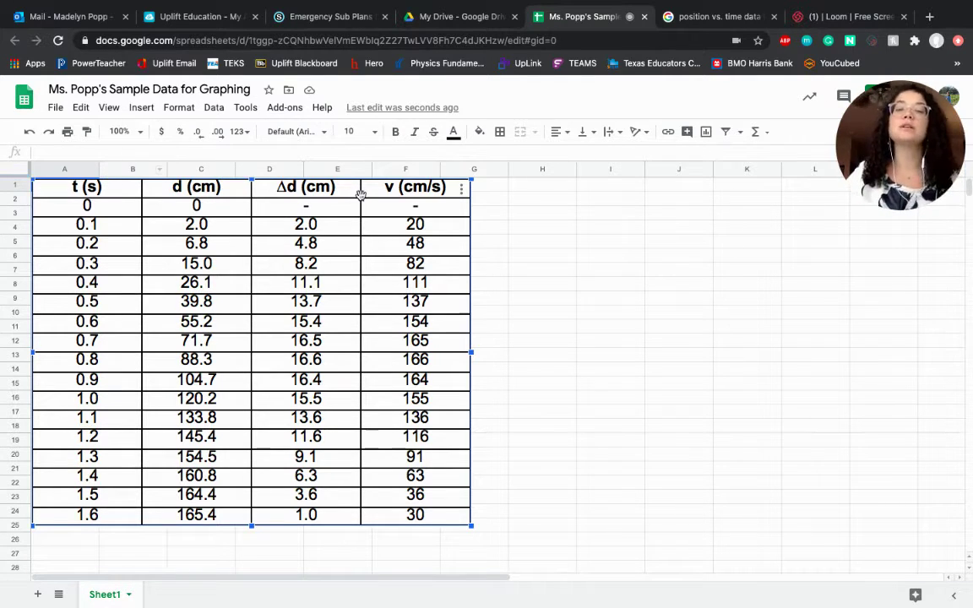
click(606, 187)
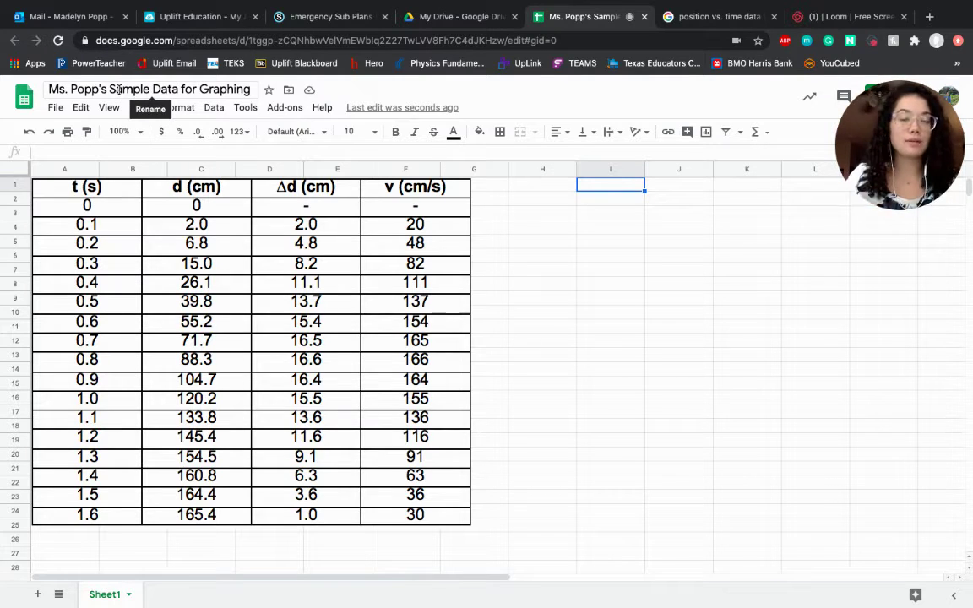
Step: Enter headings t (s) and d (cm) in I1:J1, then rows 0/0 and 0.1/2.0
text(t ()
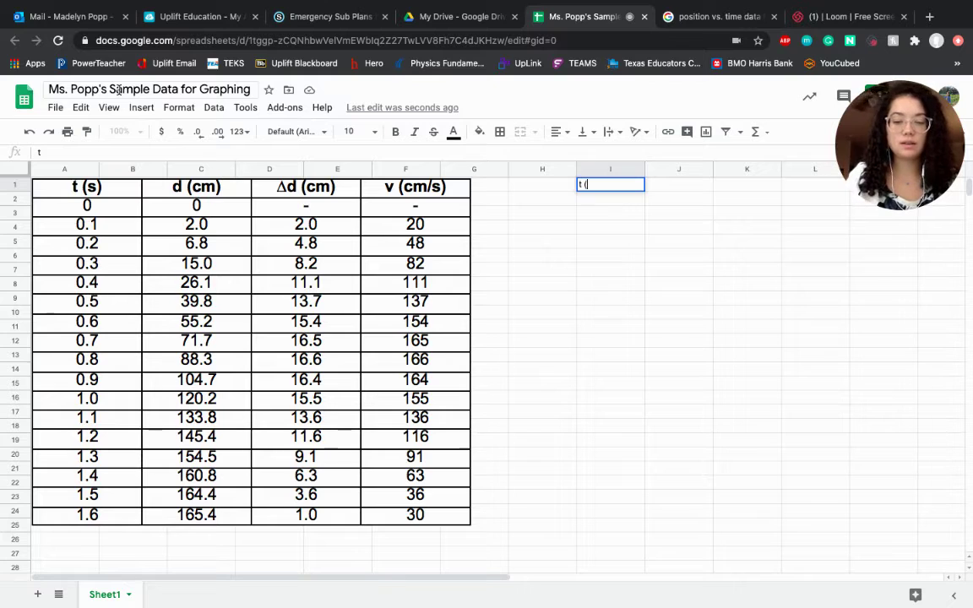
text(s))
key(Tab)
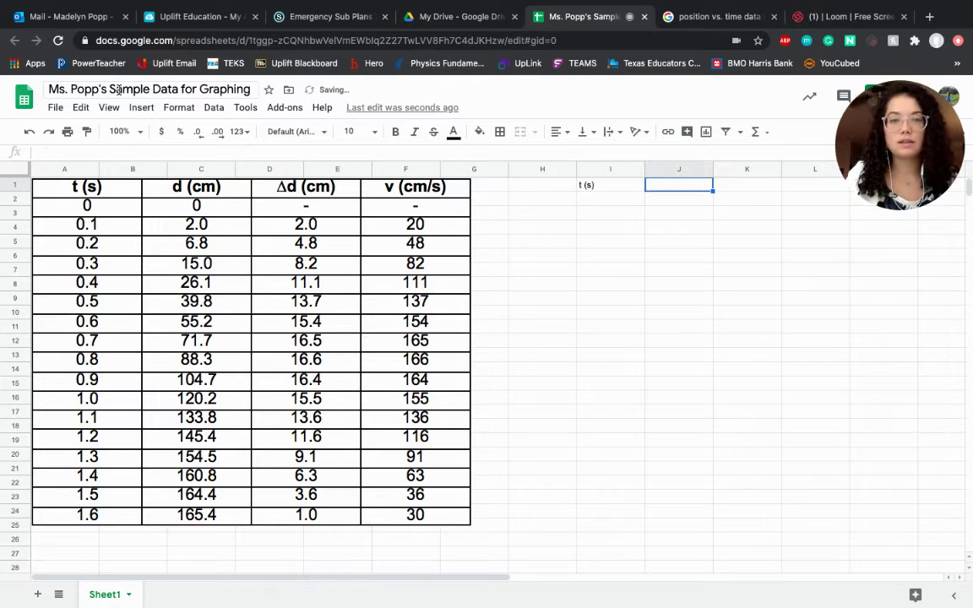
text(d (cm)
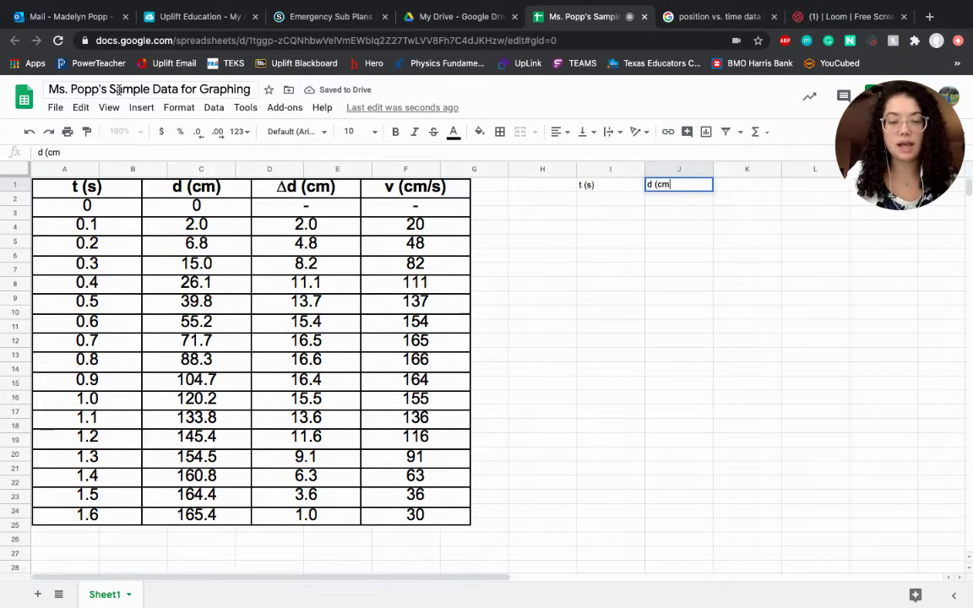
text())
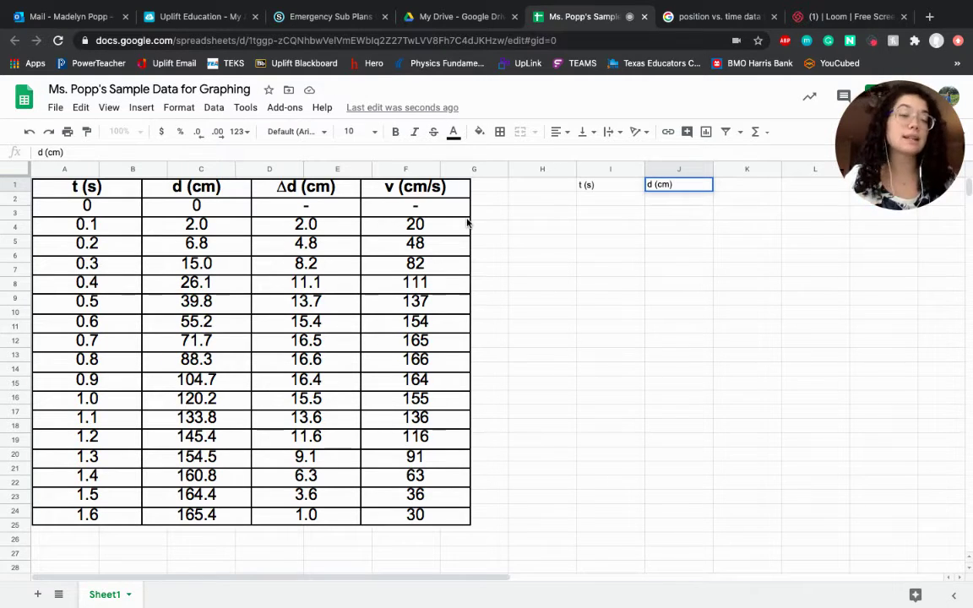
key(Return)
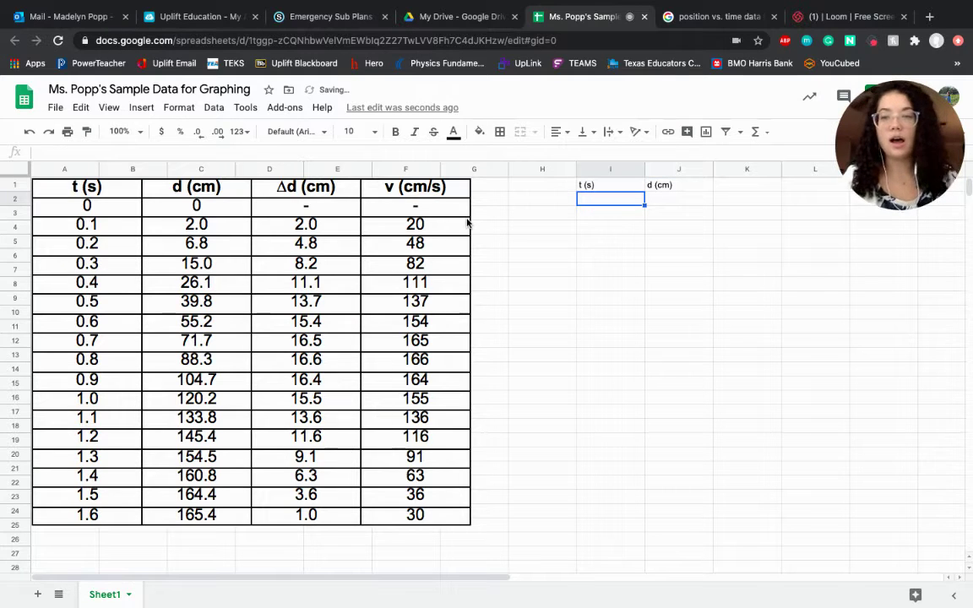
text(0)
key(Tab)
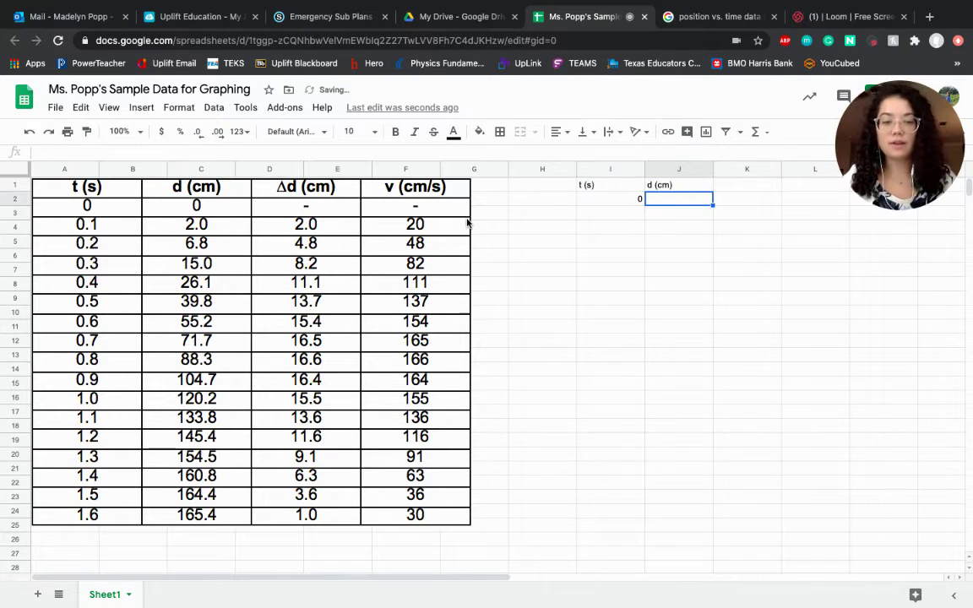
text(0)
key(Return)
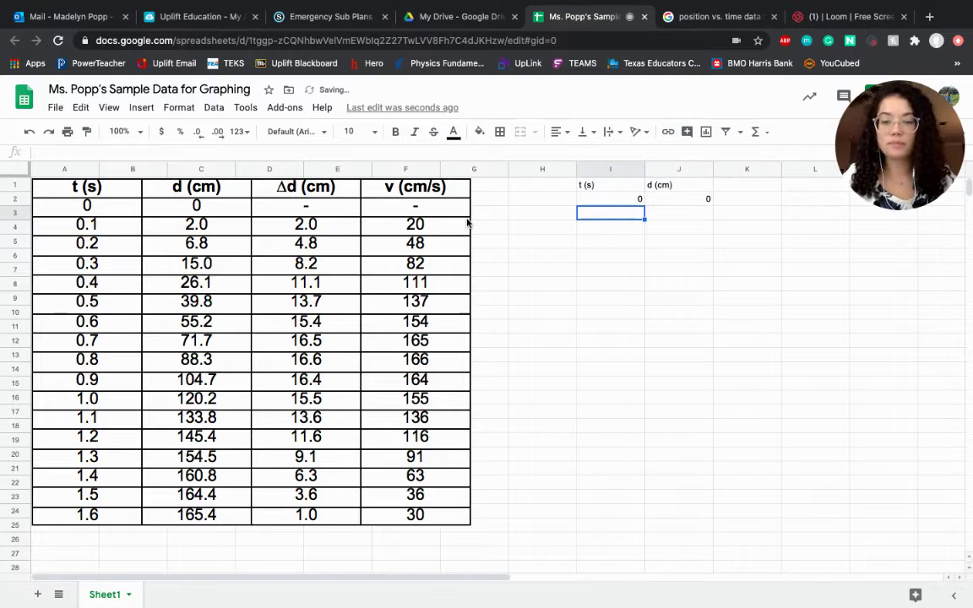
text(0.1)
key(Tab)
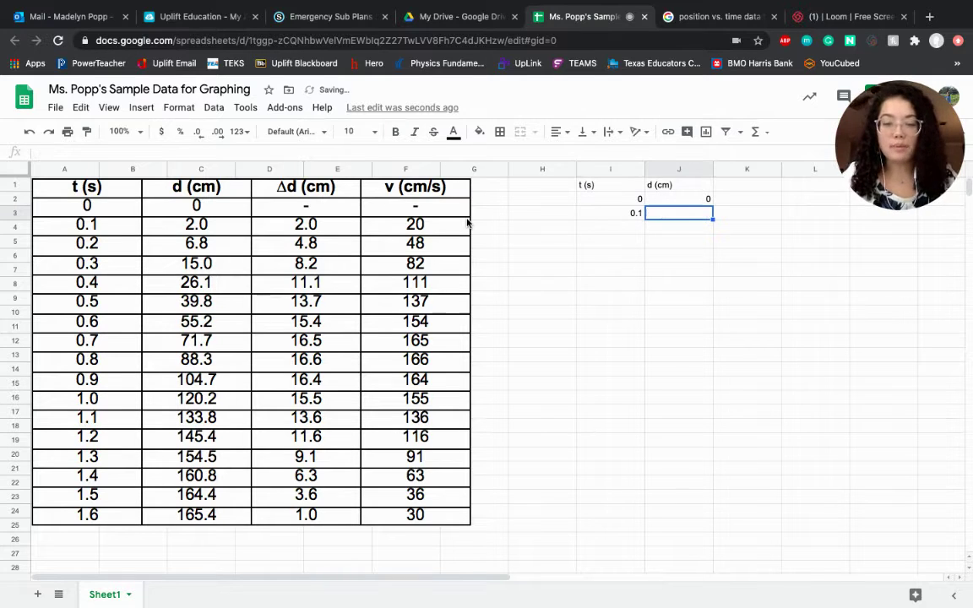
text(2.0)
key(Return)
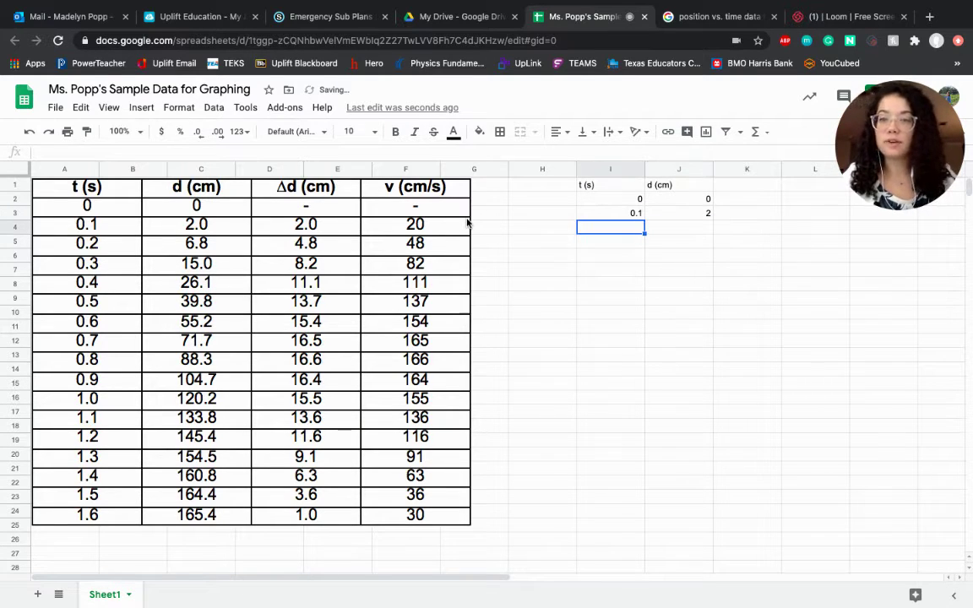
Step: Enter the remaining rows 0.2/6.8, 0.3/15.0, 0.4/26.1 and 0.5/39.8
text(0.2)
key(Tab)
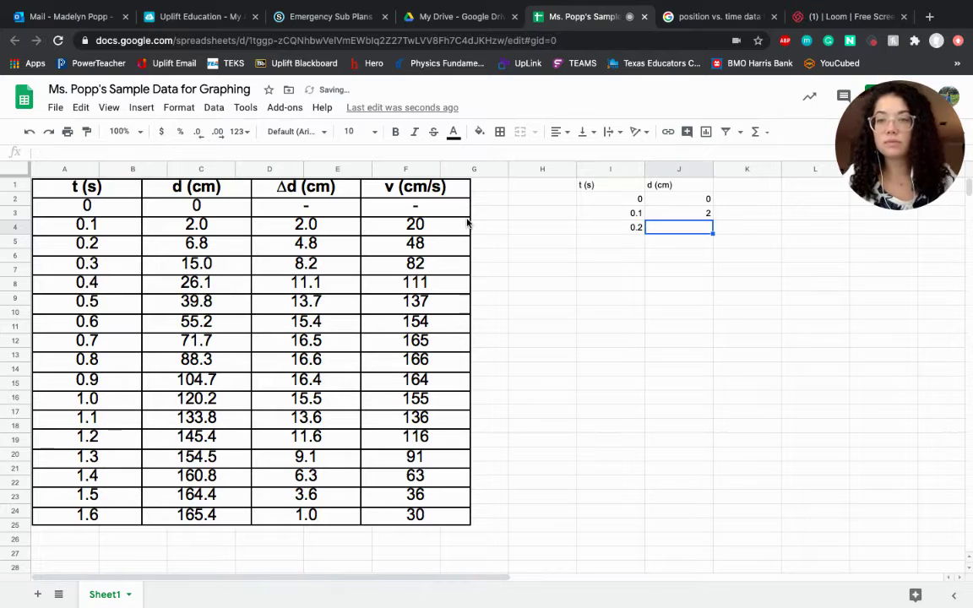
text(6.8)
key(Return)
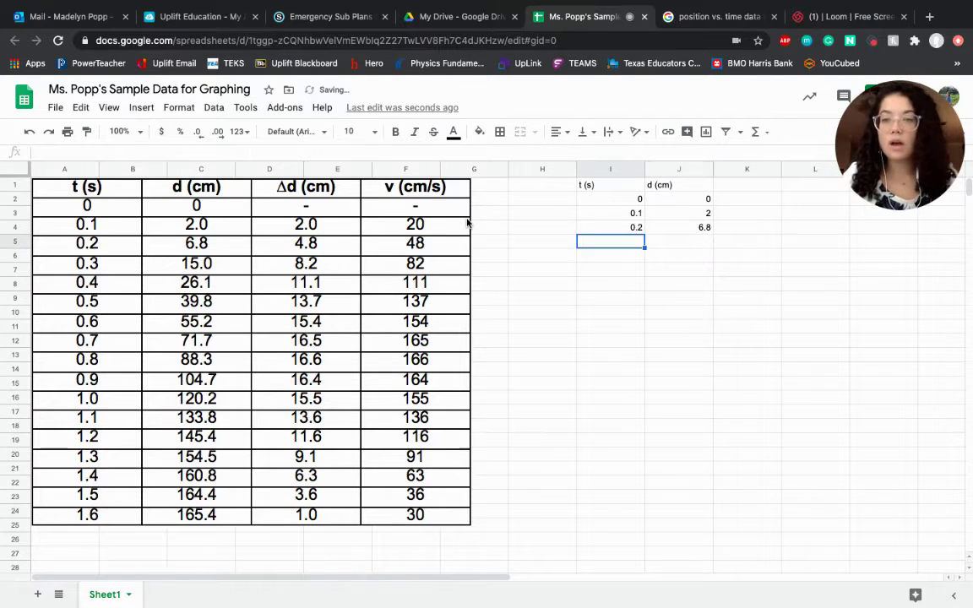
text(0.3)
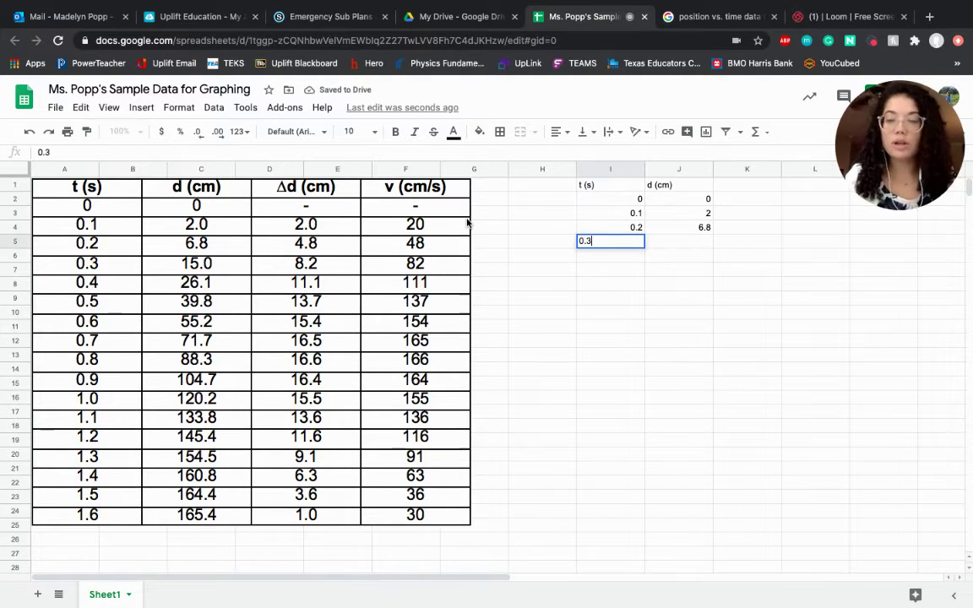
key(Tab)
text(15.0)
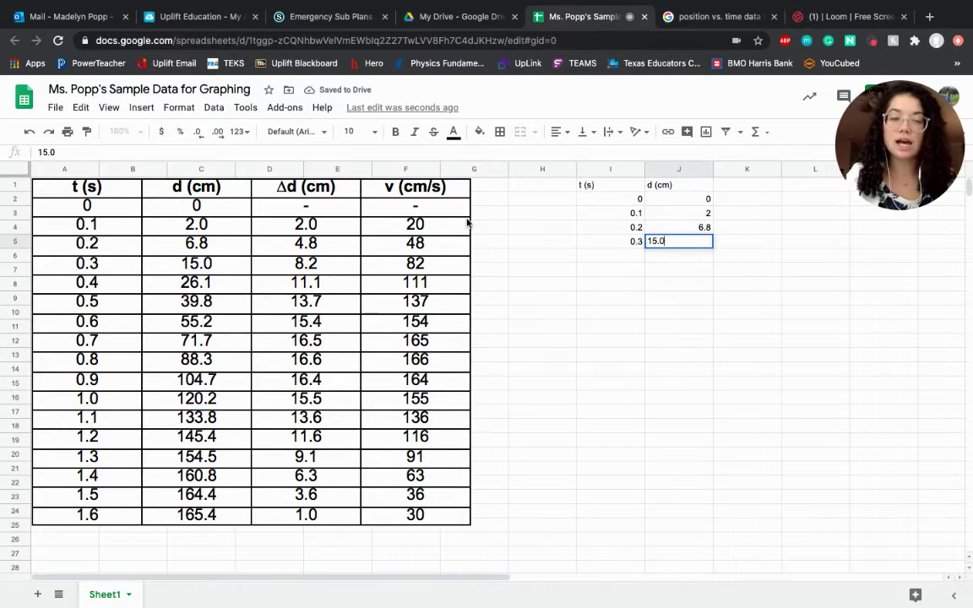
key(Return)
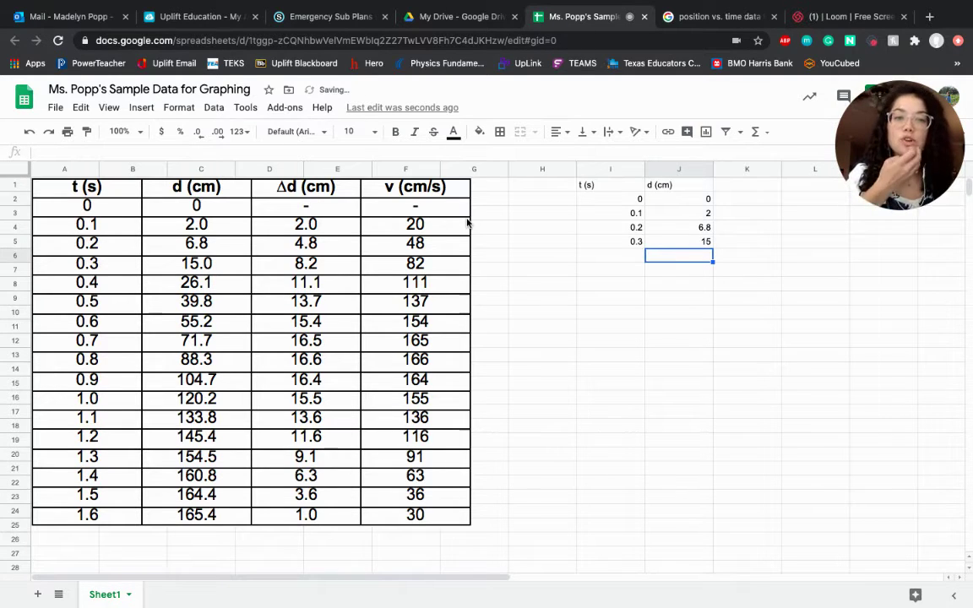
key(Left)
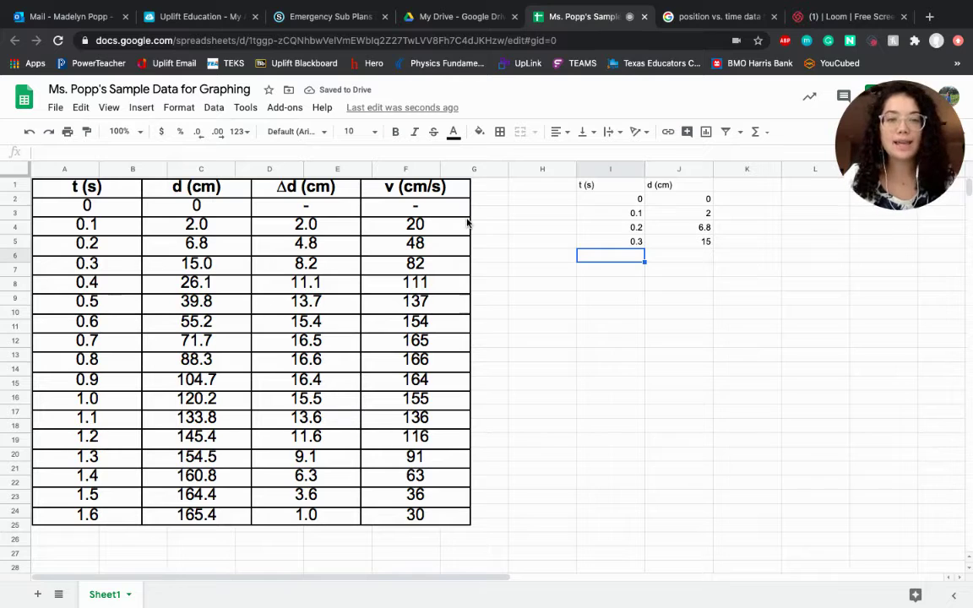
text(0.4)
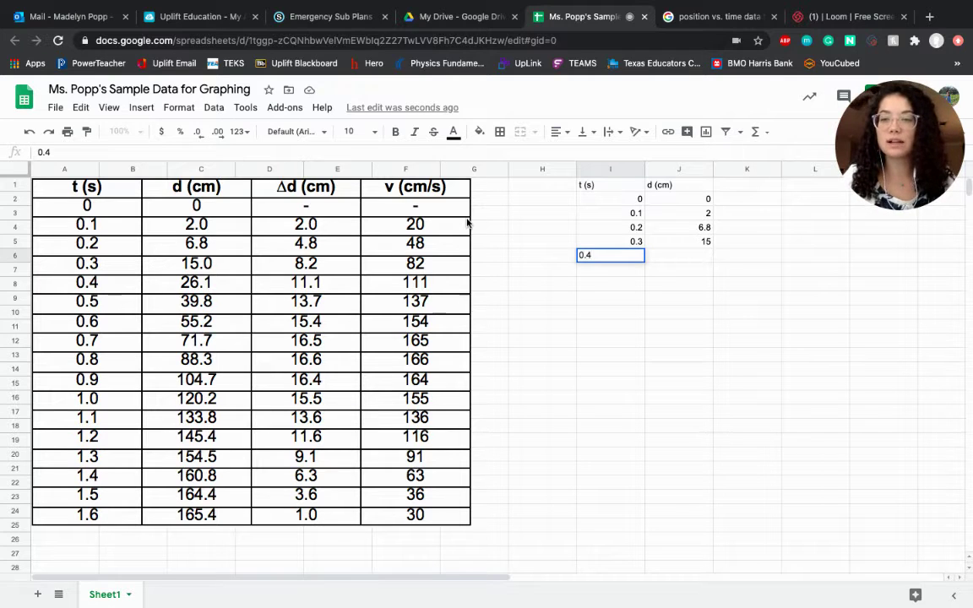
key(Tab)
text(26.1)
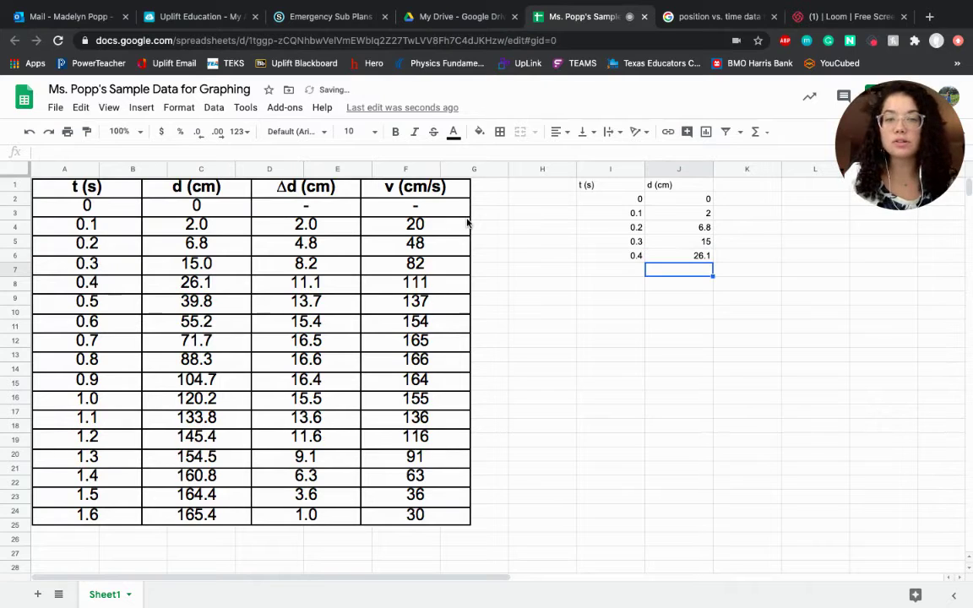
key(Return)
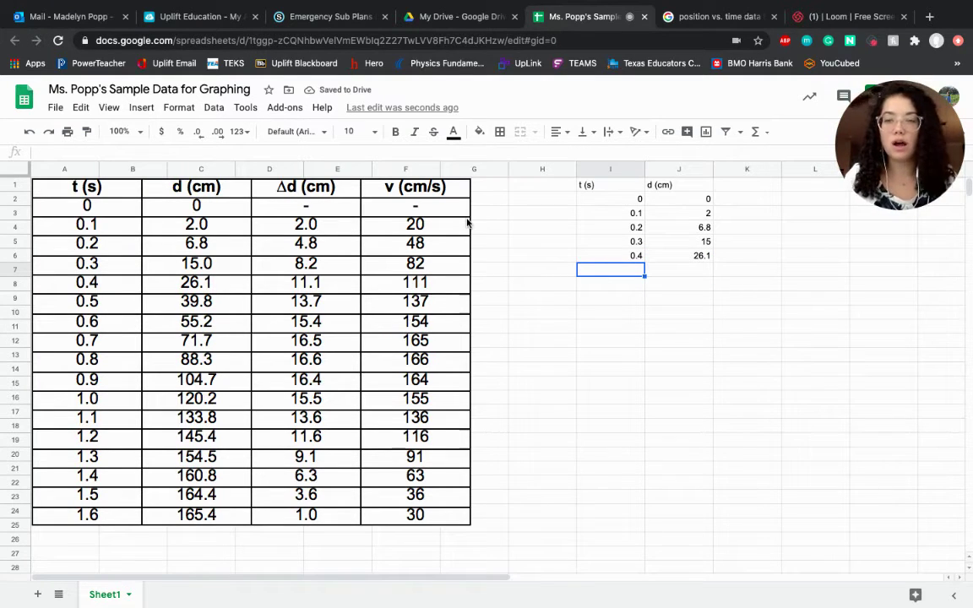
text(0.5)
key(Tab)
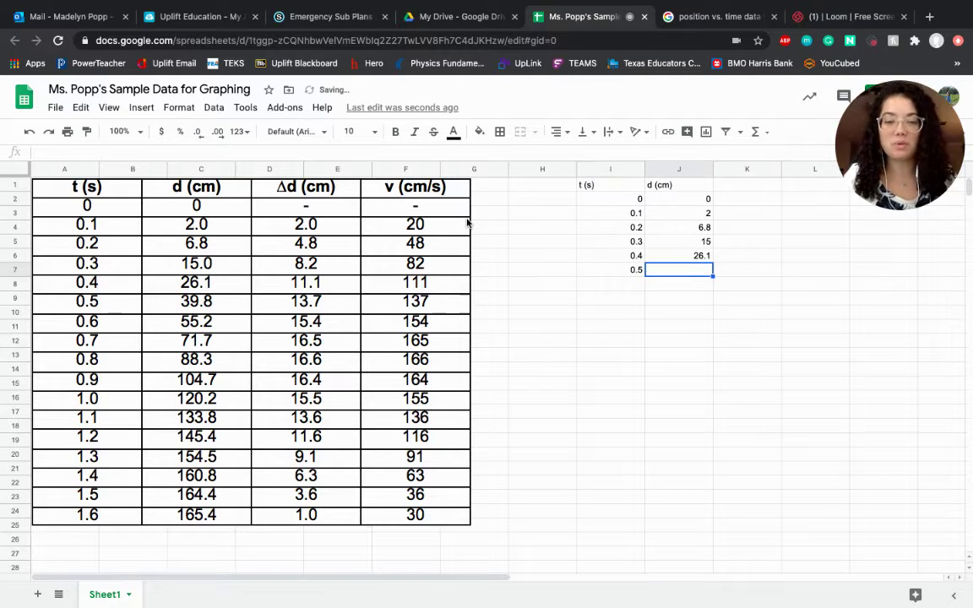
text(39)
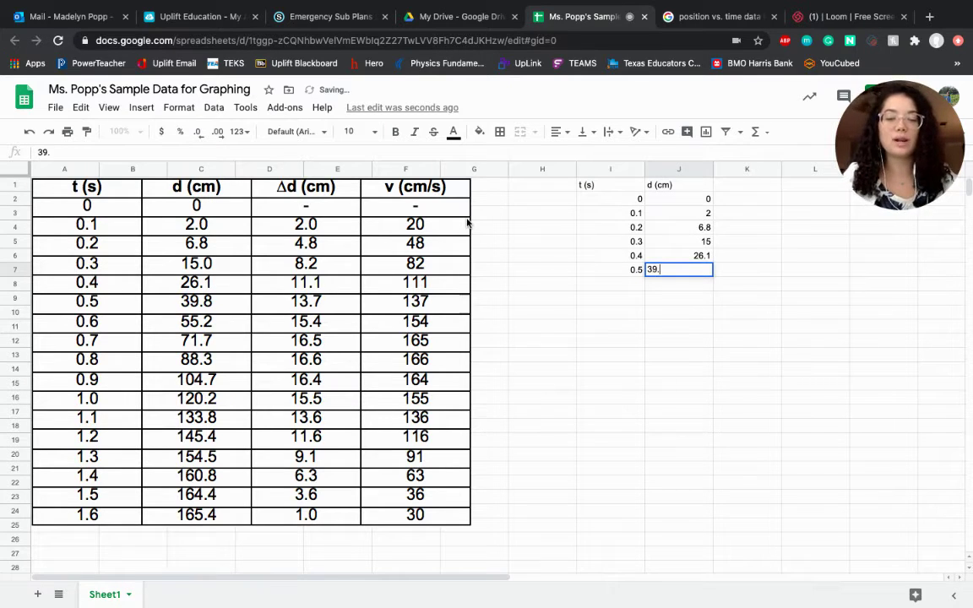
text(.8)
key(Return)
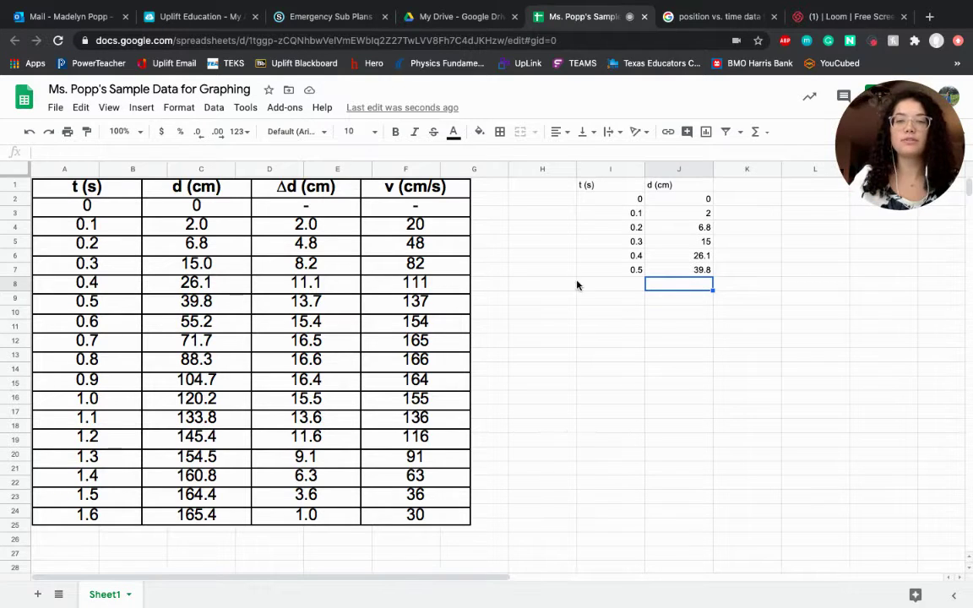
Step: Select the I1:J7 data and insert a chart from it
click(595, 187)
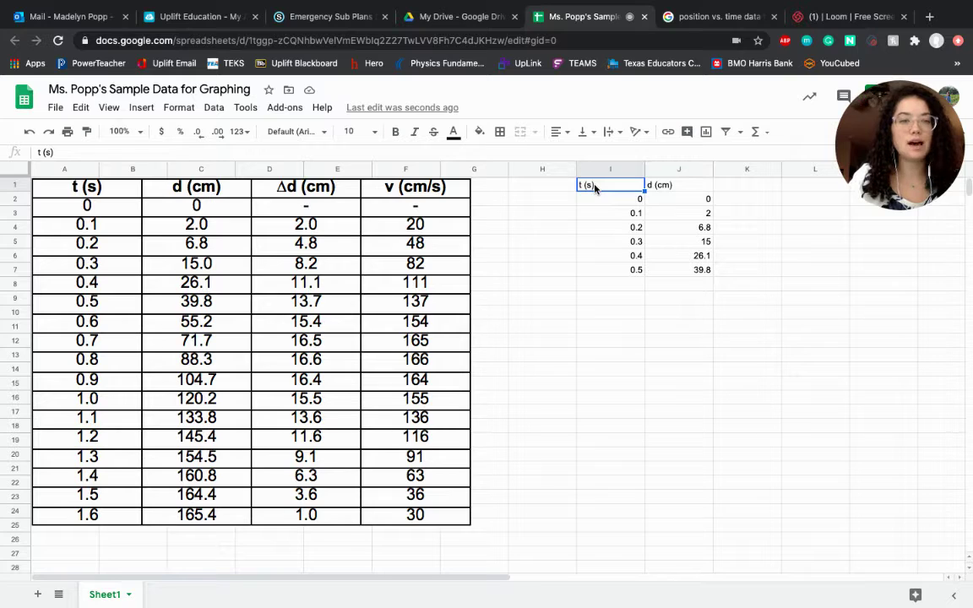
drag(595, 188, 708, 288)
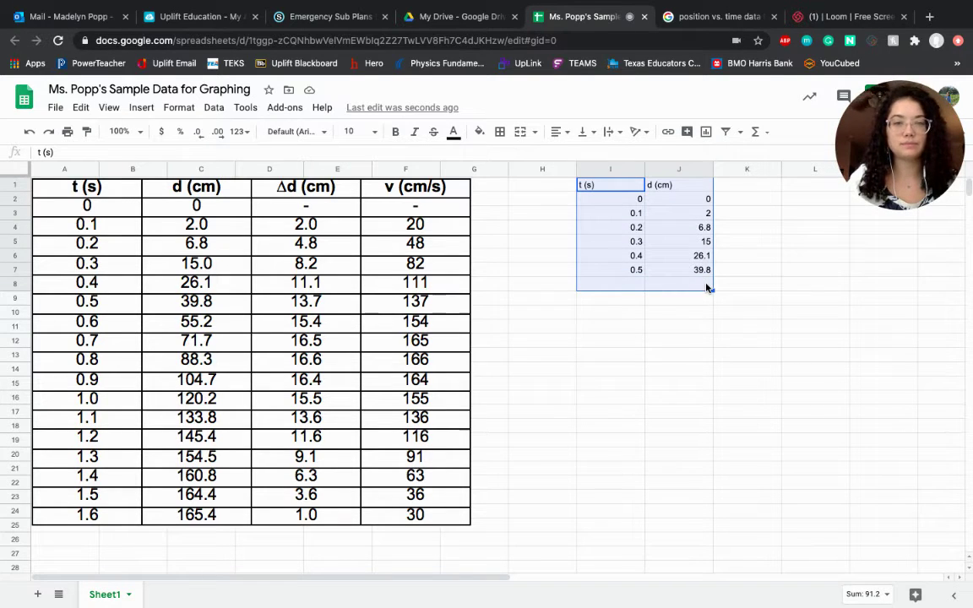
click(600, 312)
drag(591, 189, 691, 271)
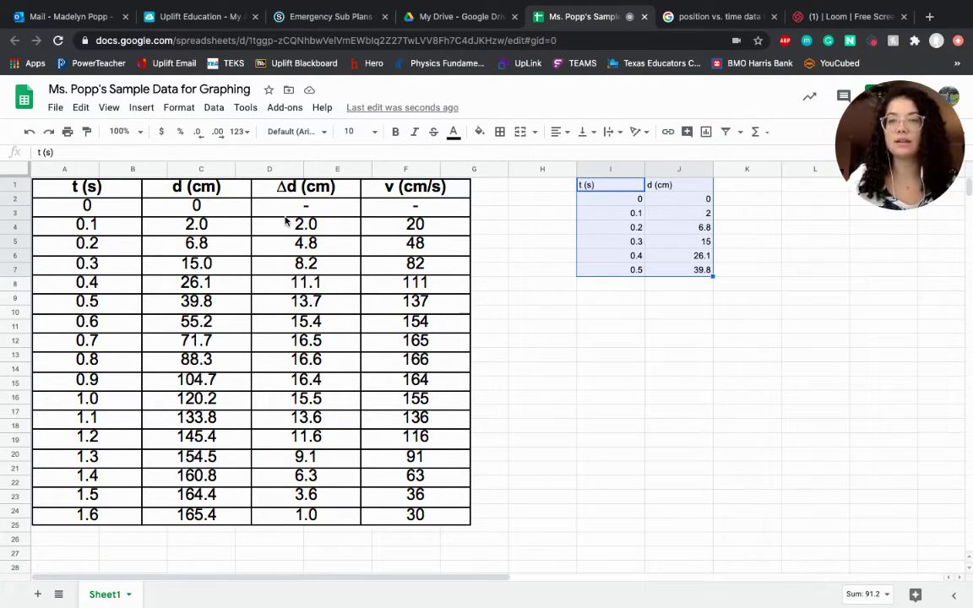
click(140, 110)
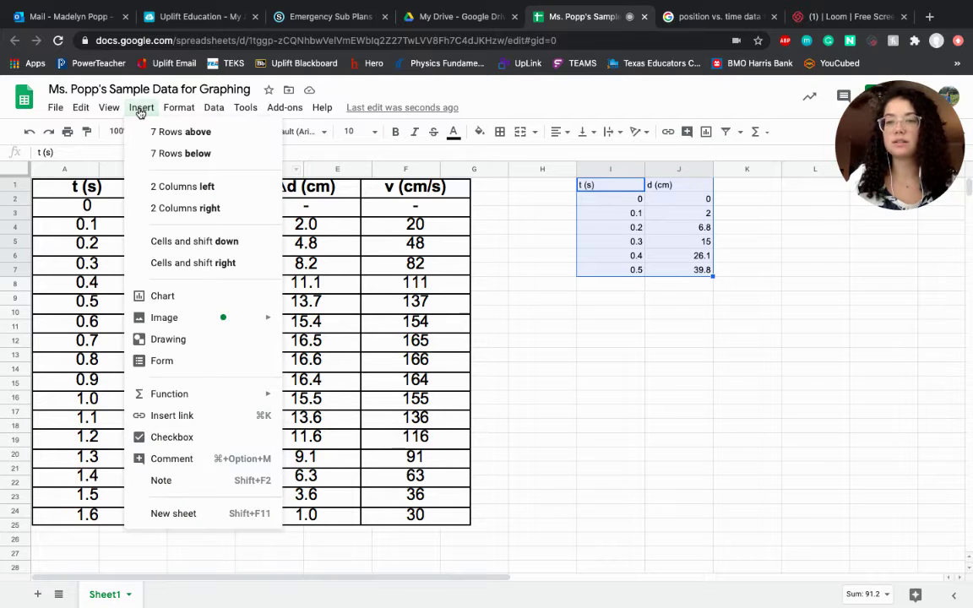
click(204, 307)
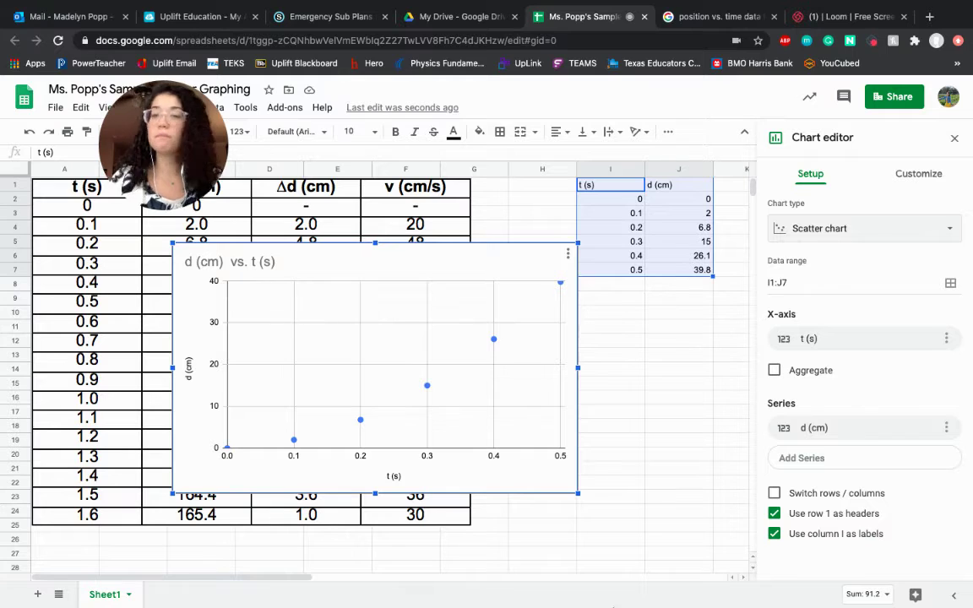
mouse_move(625, 592)
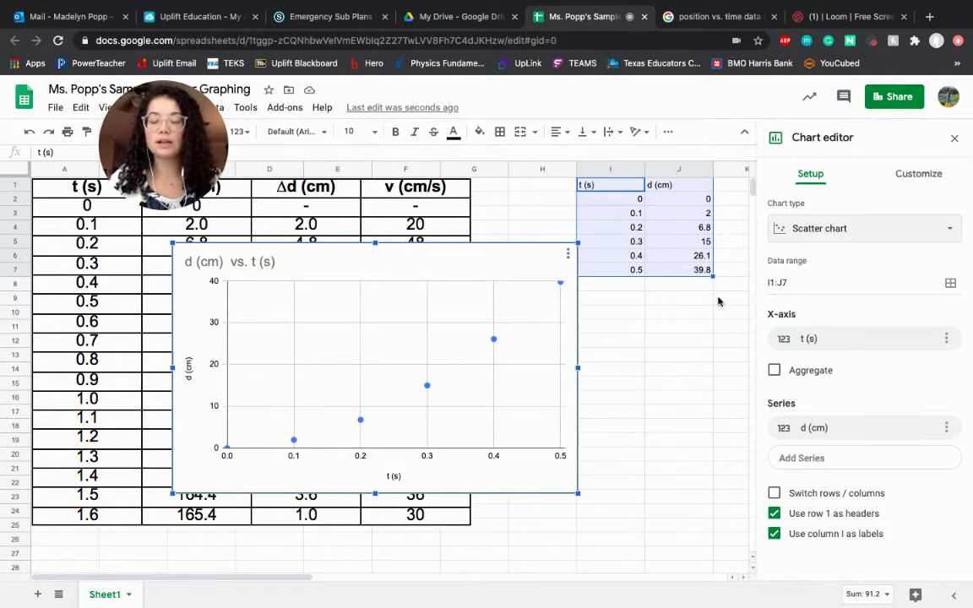
Step: Change the chart type to Line chart and select Chart title under Chart & axis titles
click(914, 230)
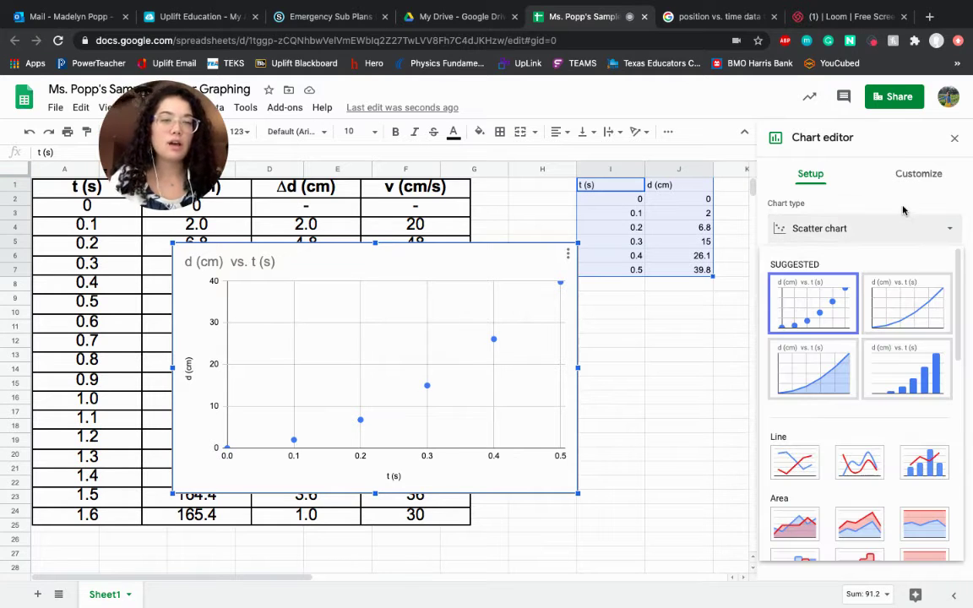
click(905, 304)
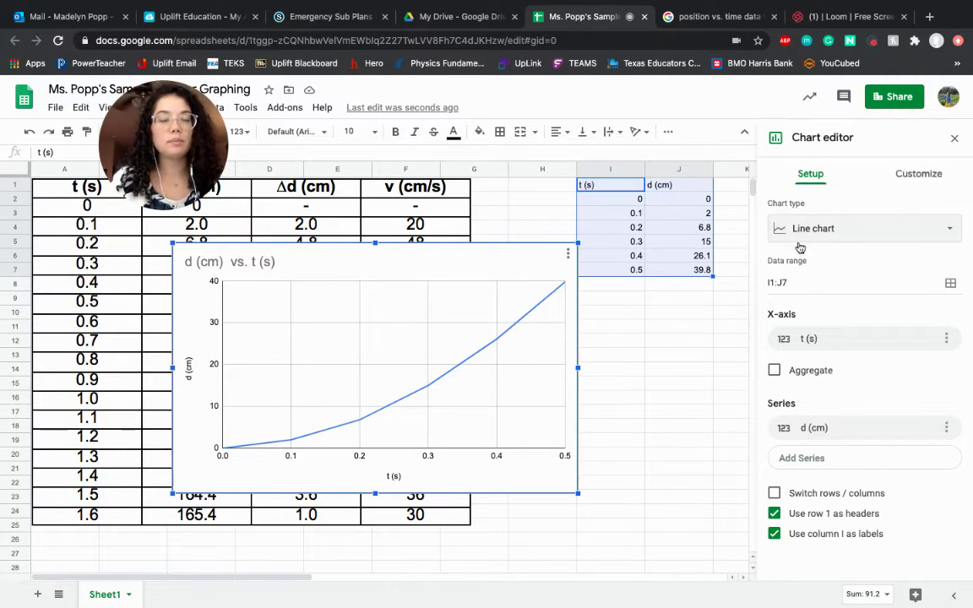
click(921, 175)
scroll(882, 417, down, 2)
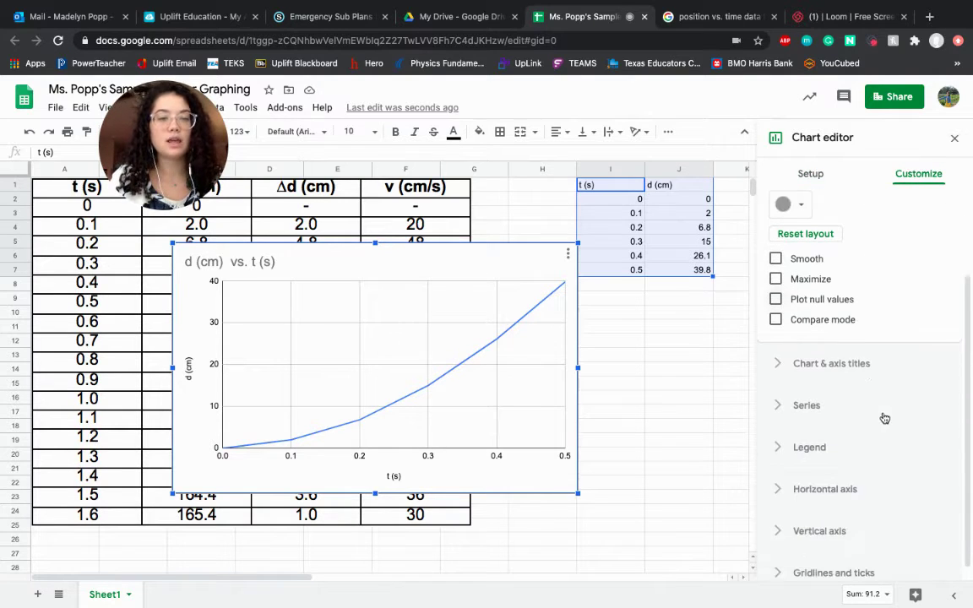
click(781, 350)
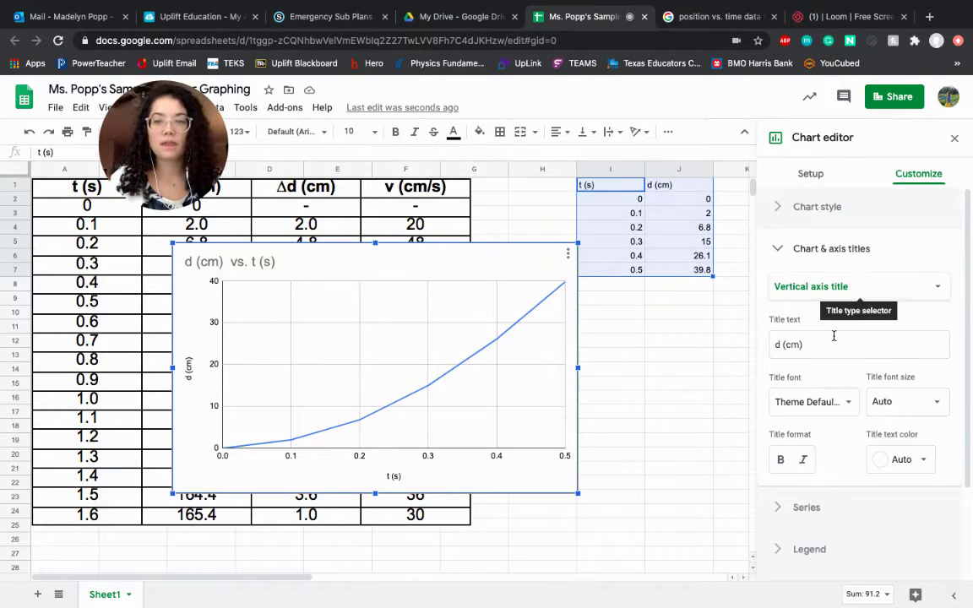
click(805, 286)
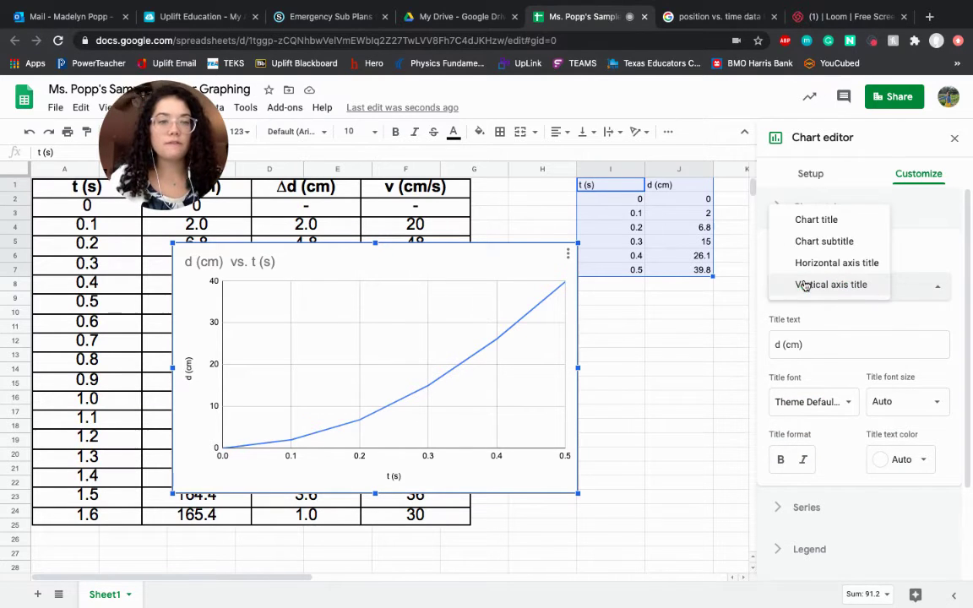
click(812, 219)
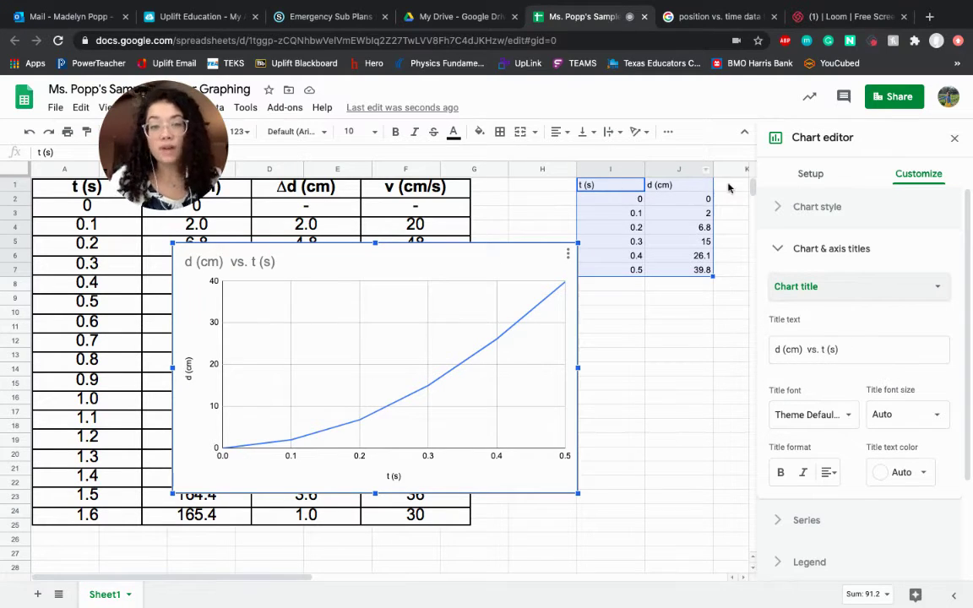
Step: Change the chart title to 'Distance (cm) vs. Time (s)' and the horizontal axis title to 'Time (s)'
click(777, 348)
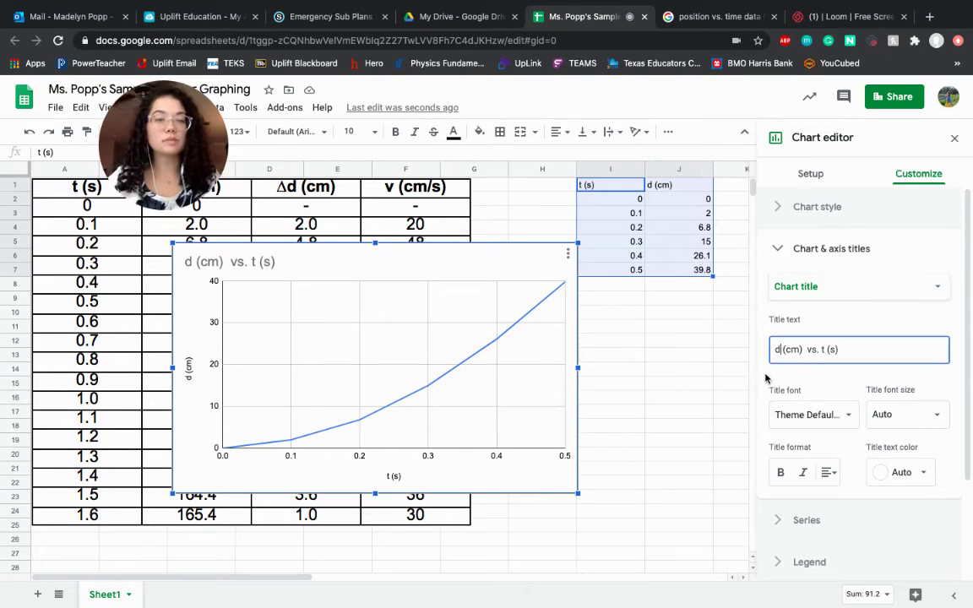
key(BackSpace)
text(Distance )
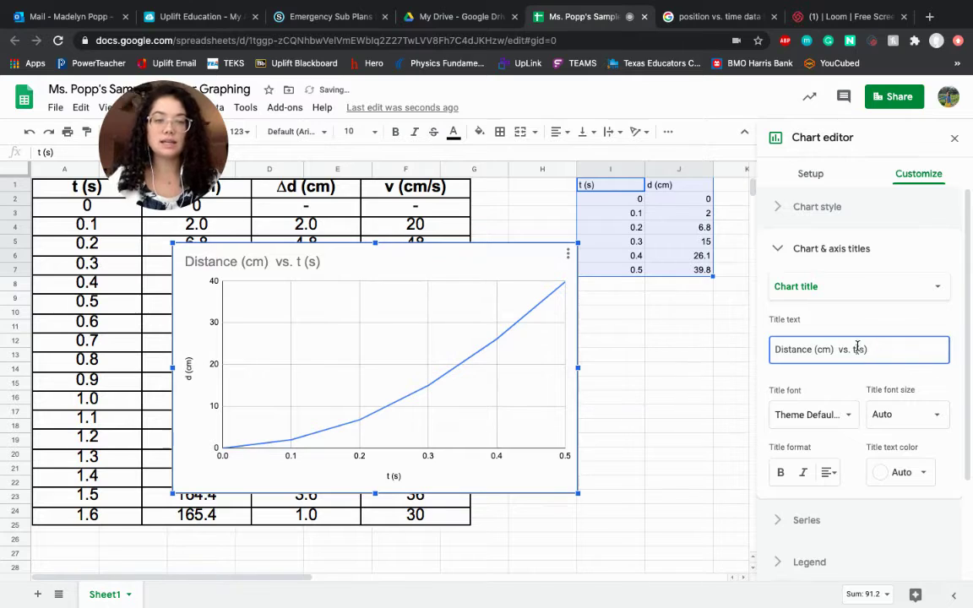
text(e)
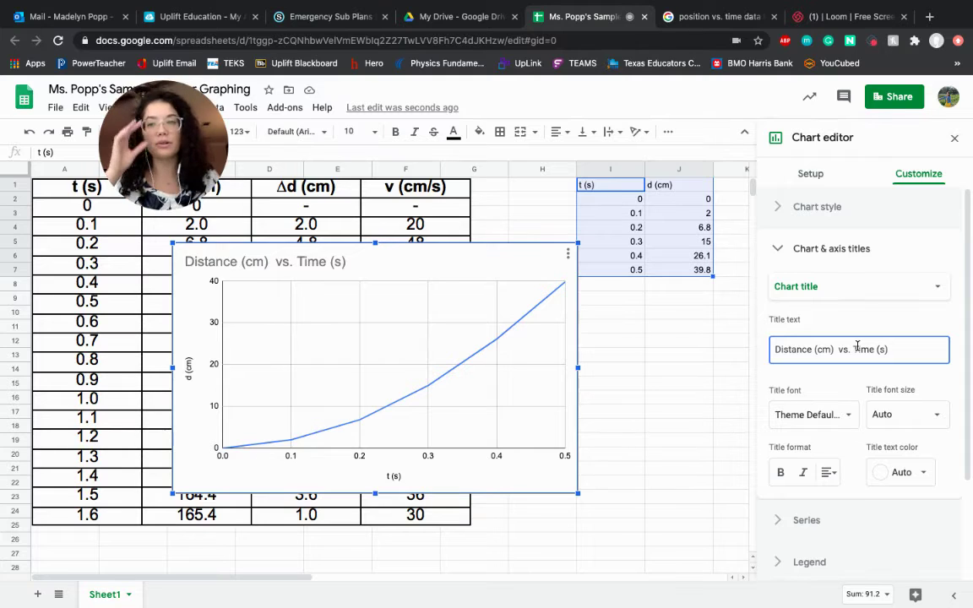
click(868, 287)
click(808, 327)
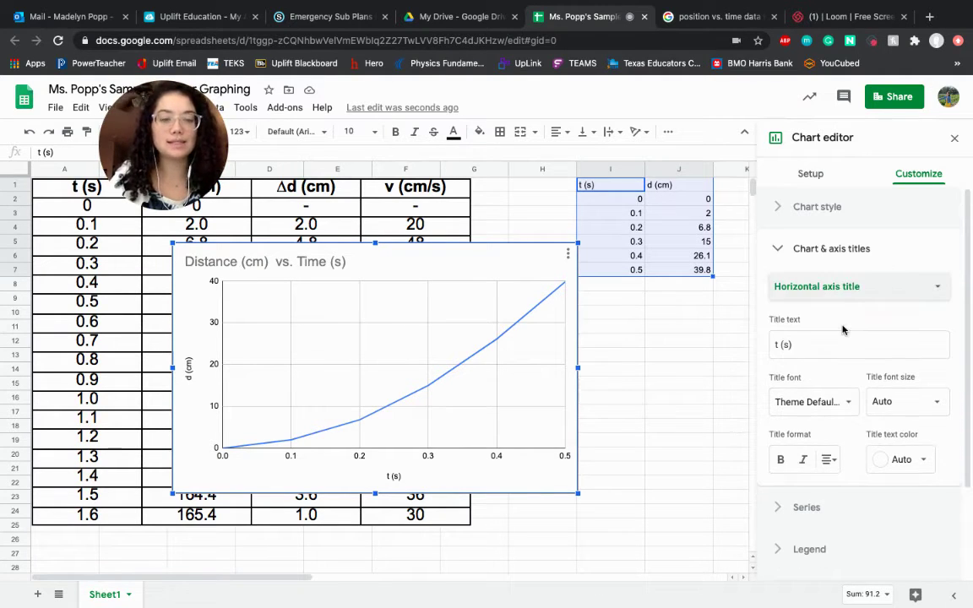
click(777, 343)
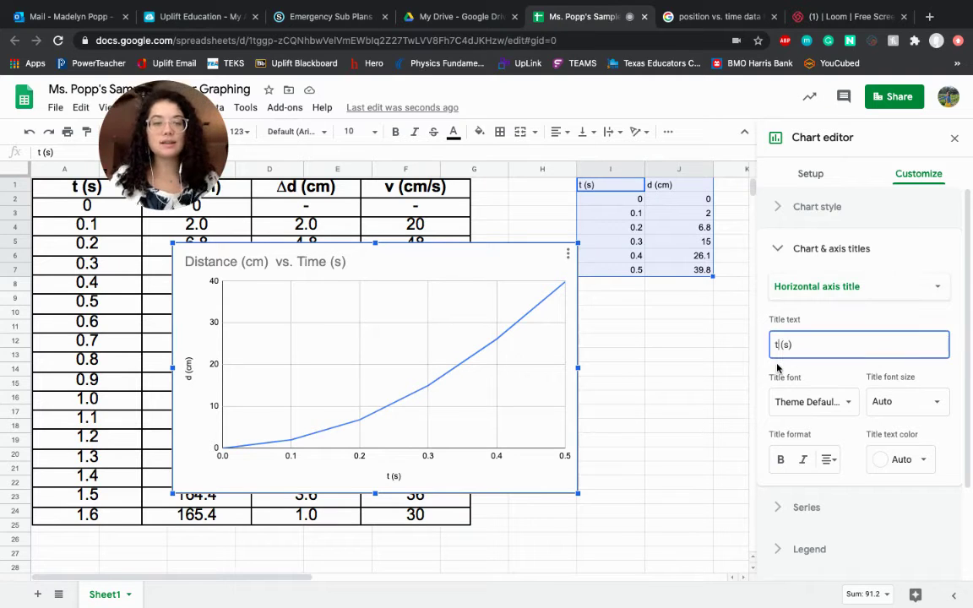
key(BackSpace)
text(Time)
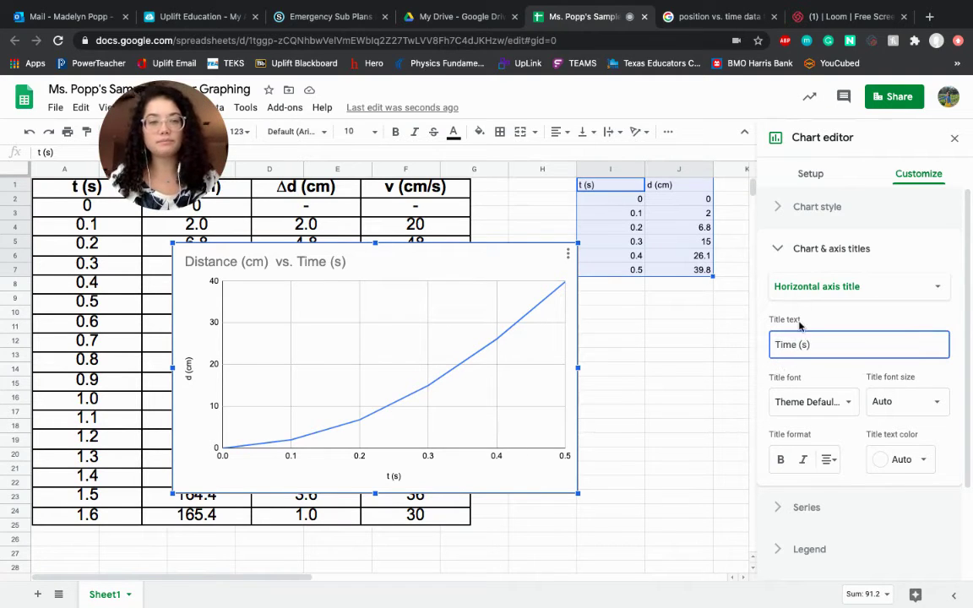
Step: Title the vertical axis 'Distance (cm)'
click(807, 292)
click(802, 309)
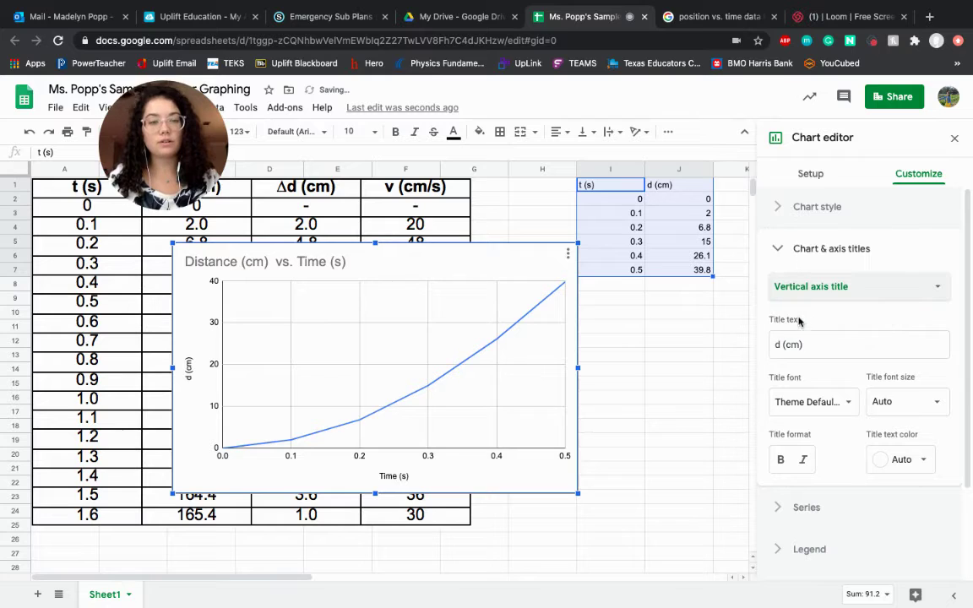
click(778, 344)
key(BackSpace)
text(Distan)
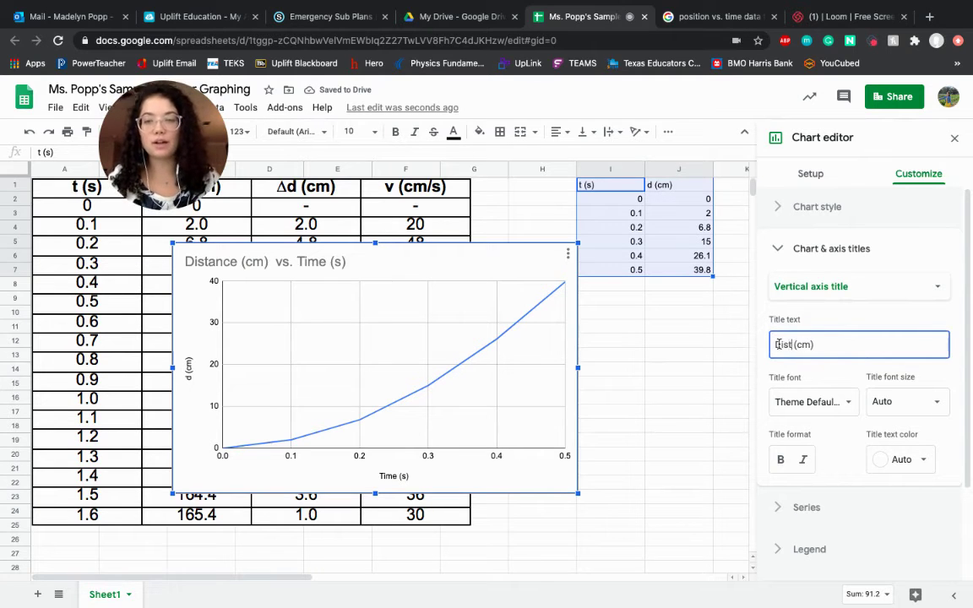
key(BackSpace)
key(BackSpace)
text(ance)
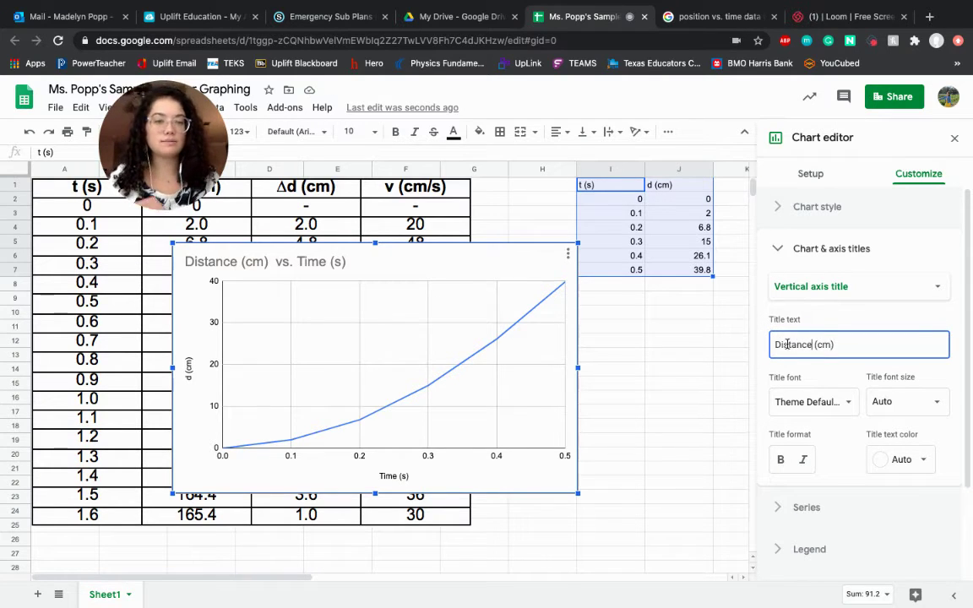
click(885, 315)
Step: Leave the legend position at Auto
scroll(886, 315, down, 3)
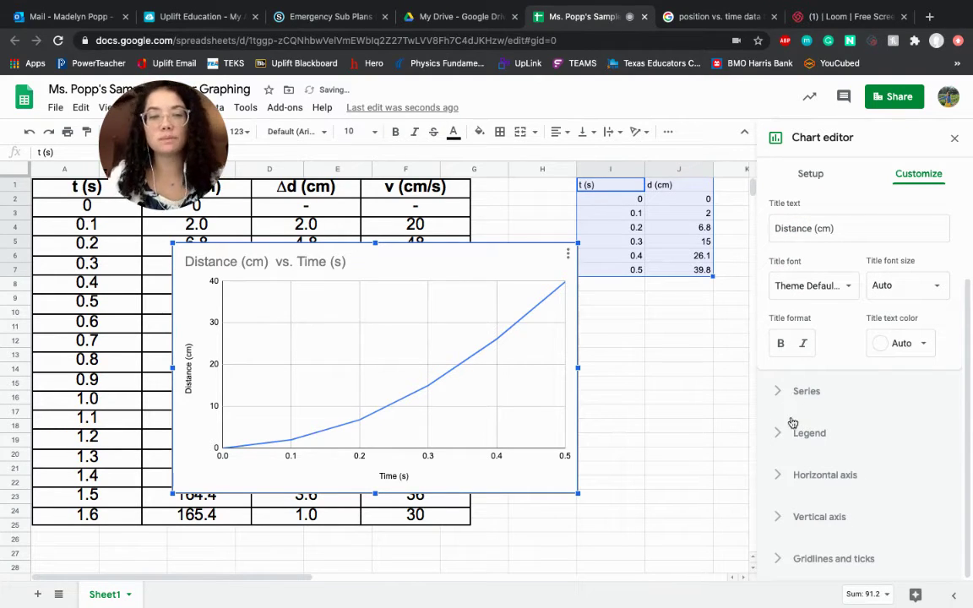
click(776, 434)
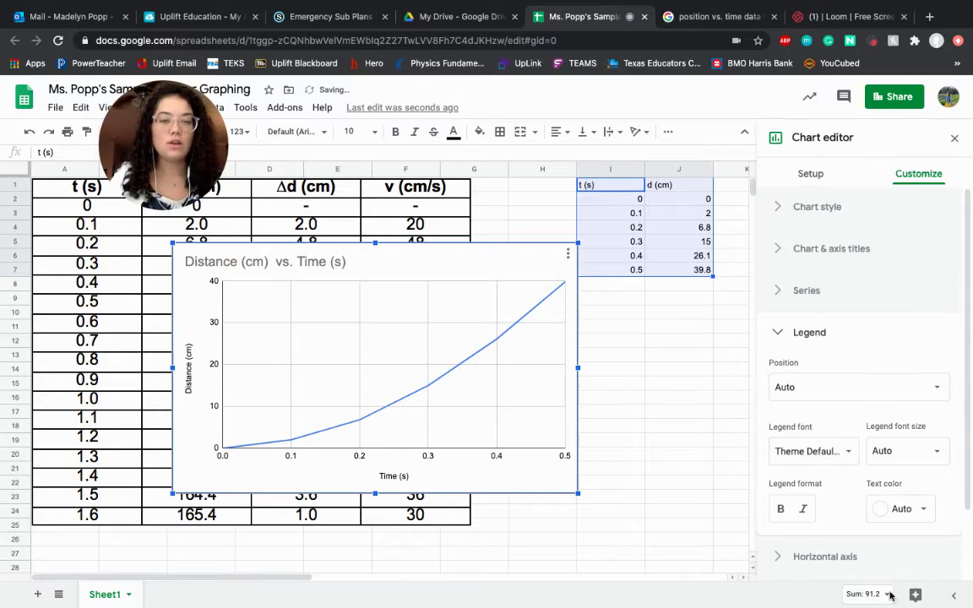
click(869, 390)
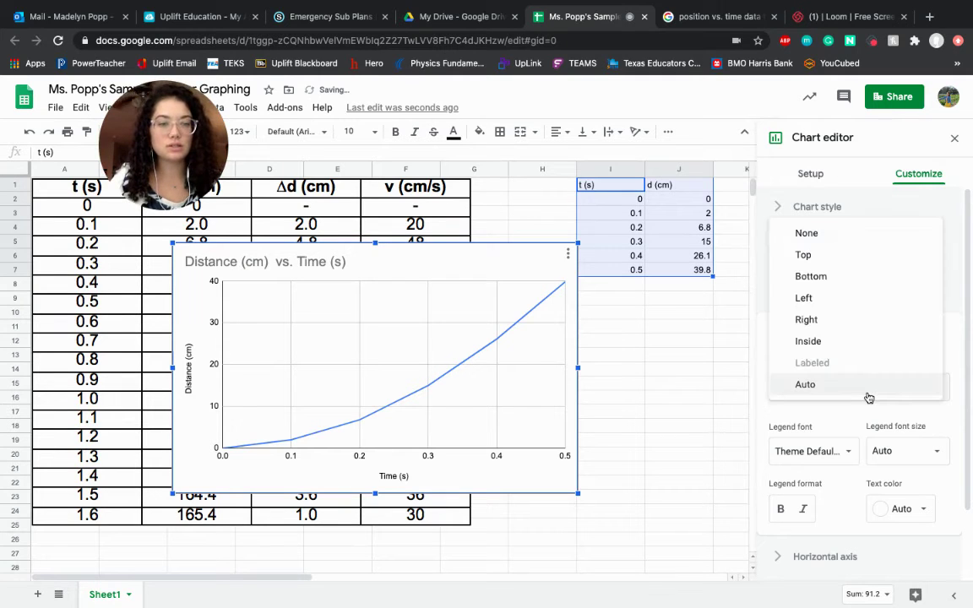
click(865, 393)
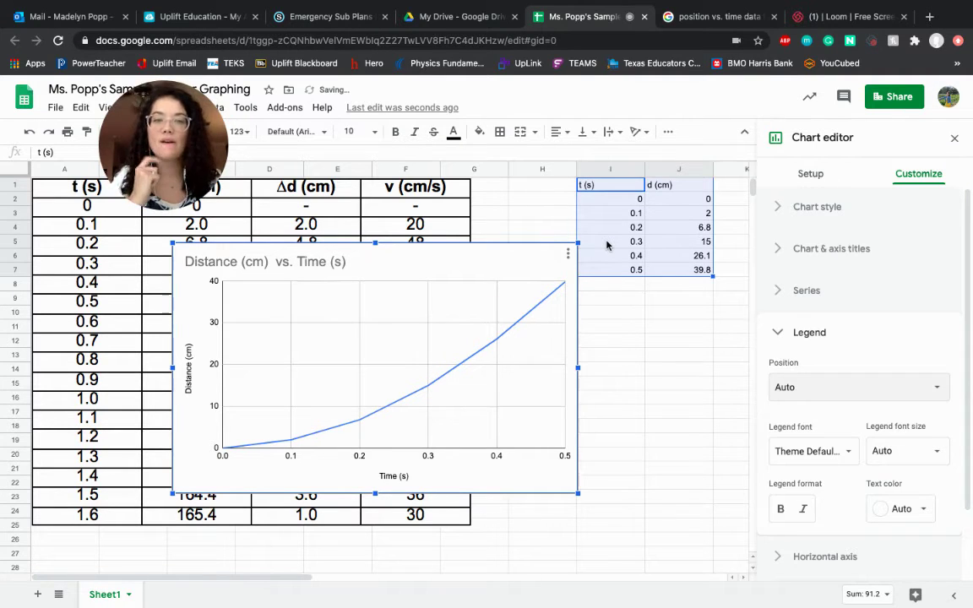
click(728, 188)
Step: Add a d (cm) header in K1 with values 0, 3 and 7.2 below it
text(d)
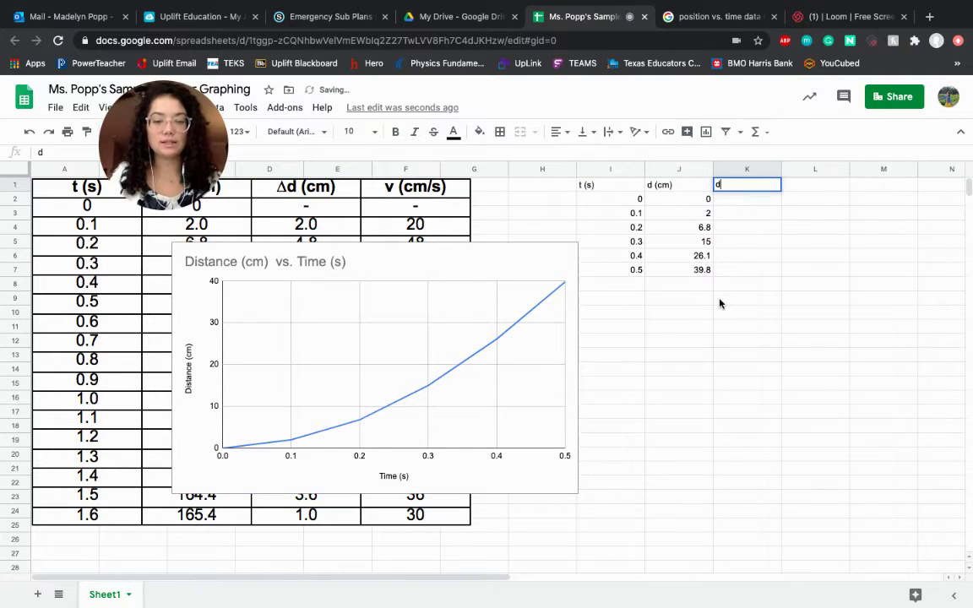
text(()
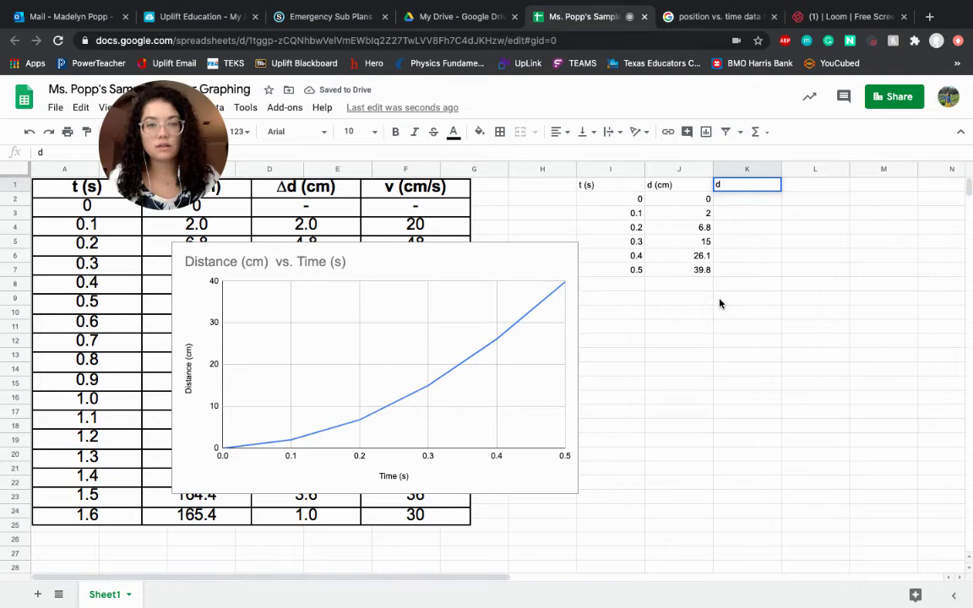
text((cm))
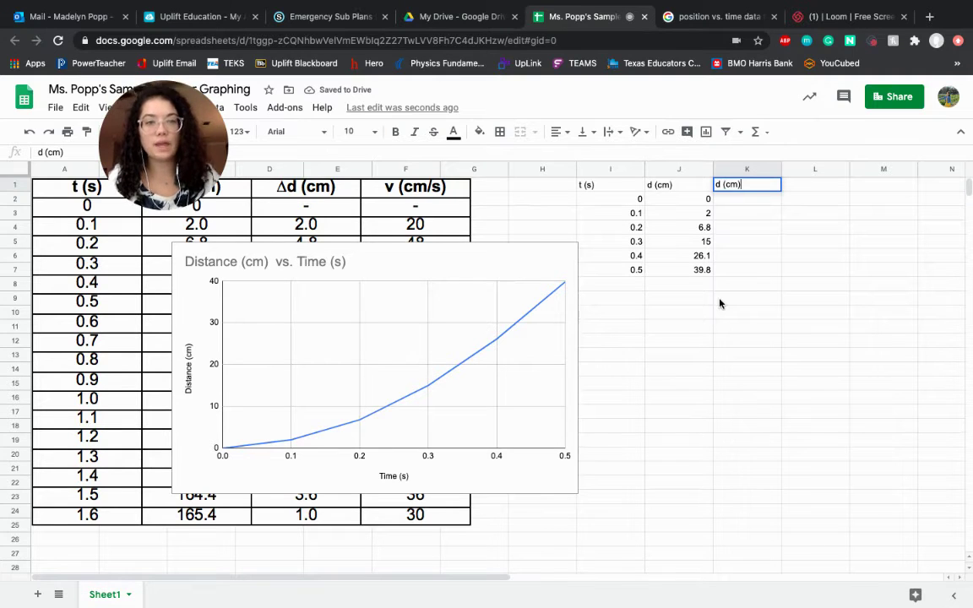
key(Return)
text(0)
key(Return)
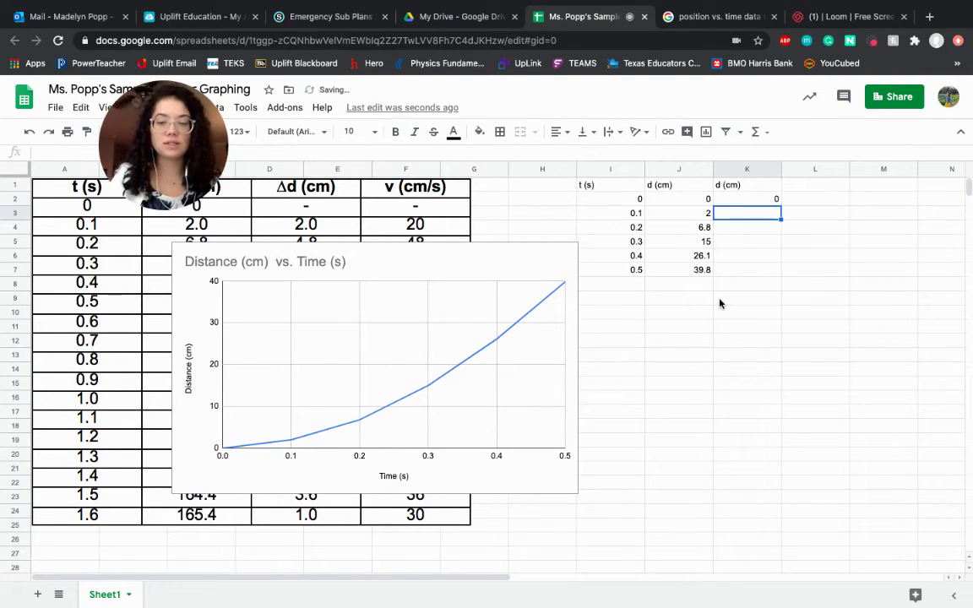
text(3)
key(Return)
text(7)
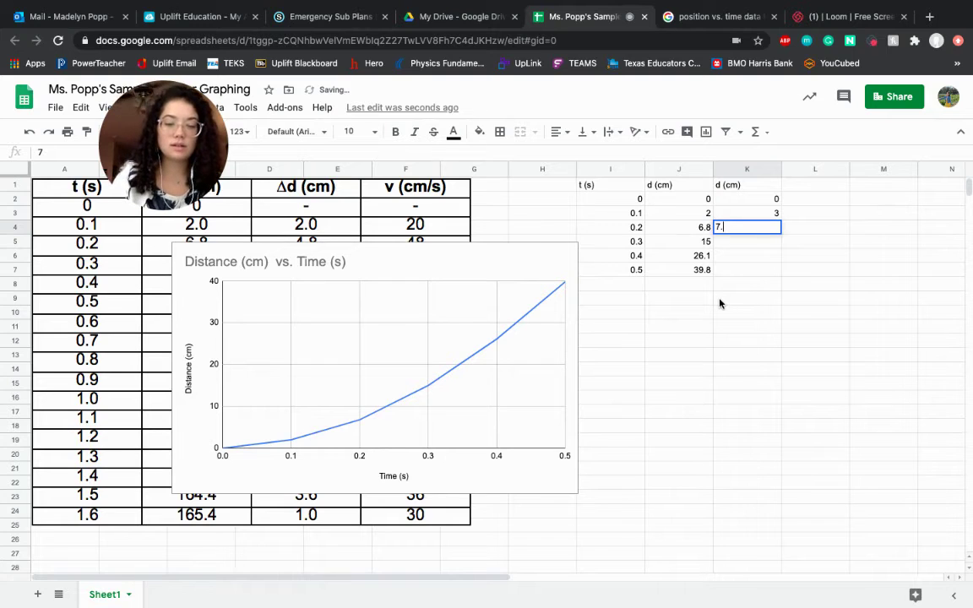
text(.2)
key(Return)
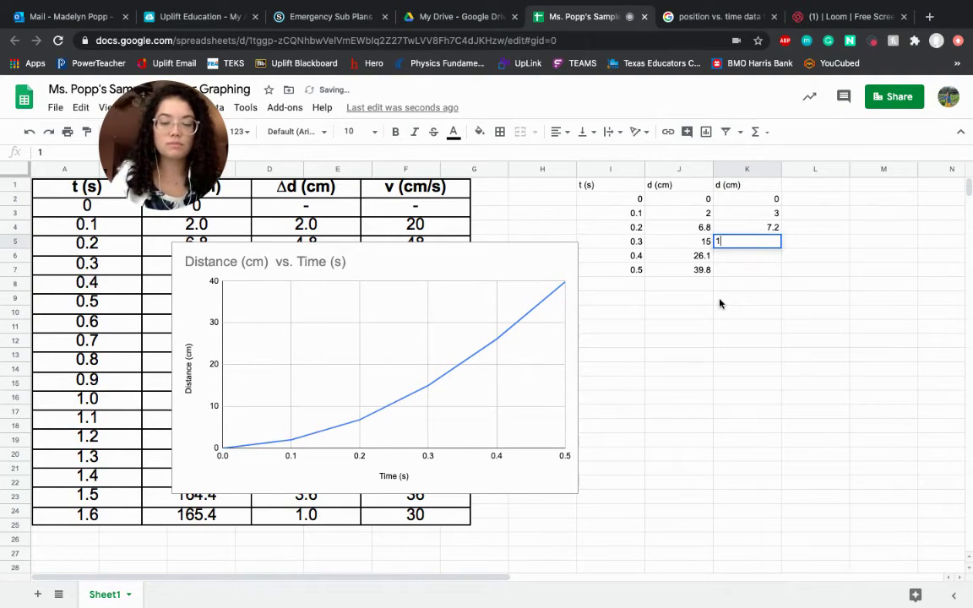
Step: Finish column K with 17, 29 and 45, then select I1:K7
text(17)
key(Return)
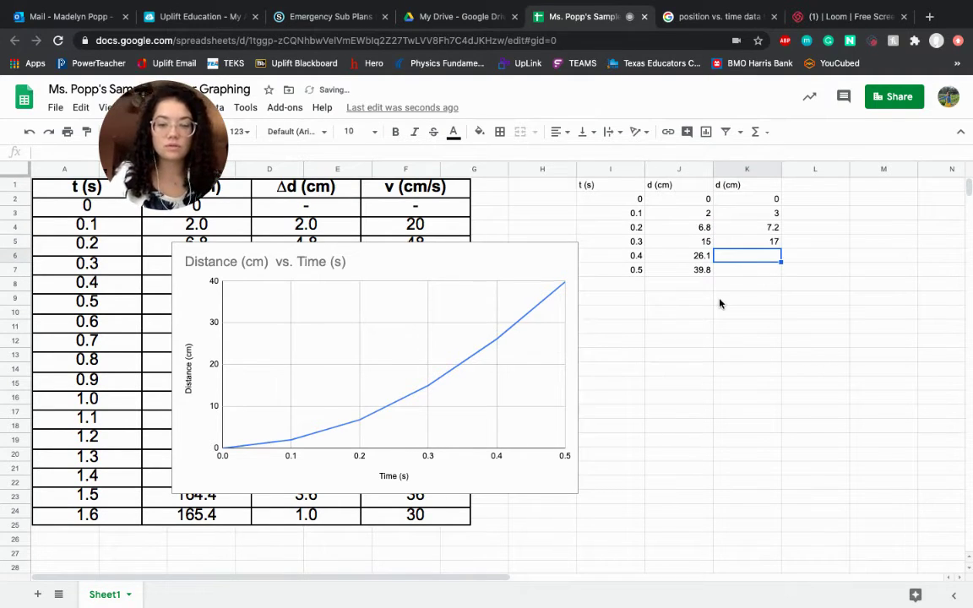
text(29)
key(Return)
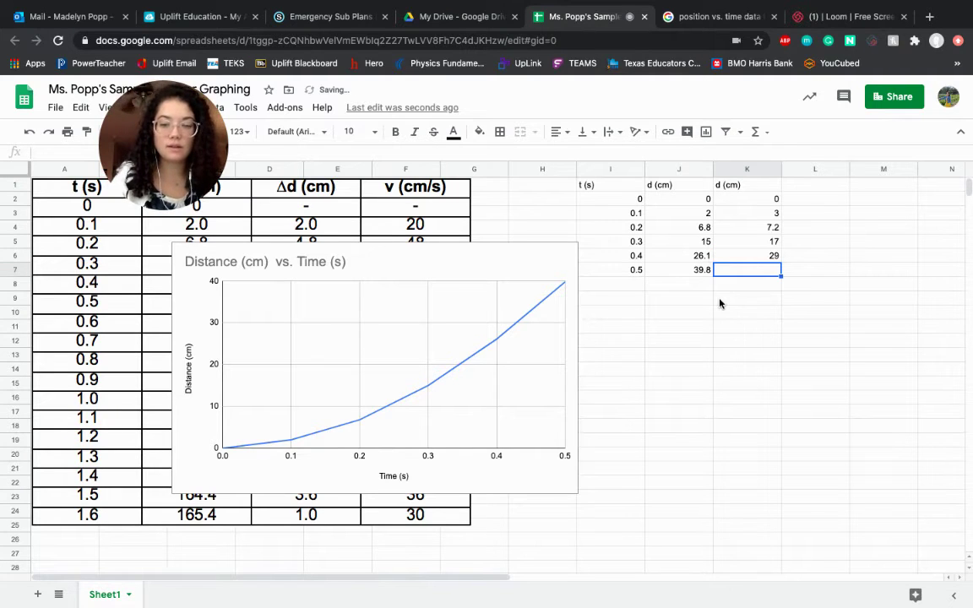
text(52)
key(BackSpace)
key(BackSpace)
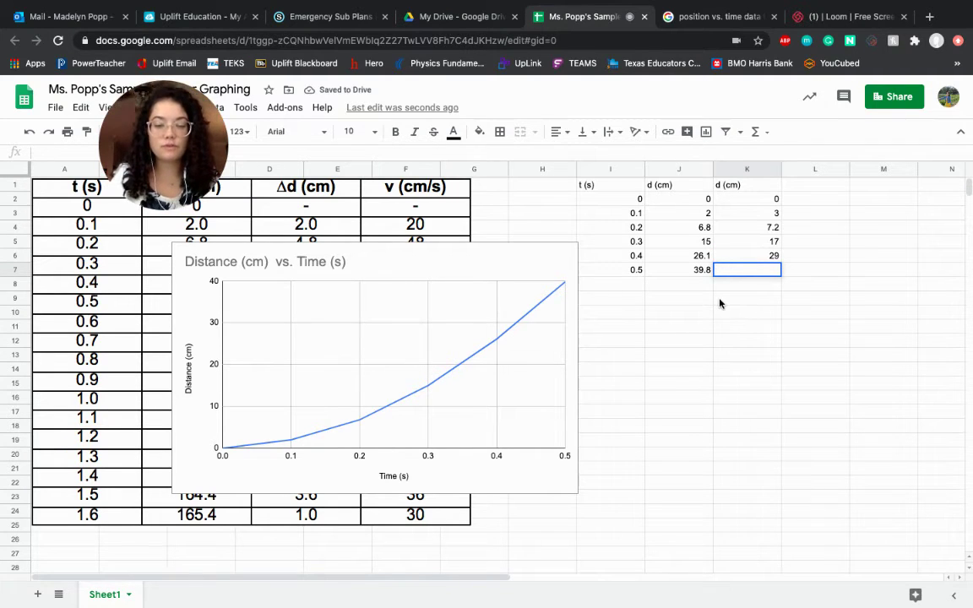
text(45)
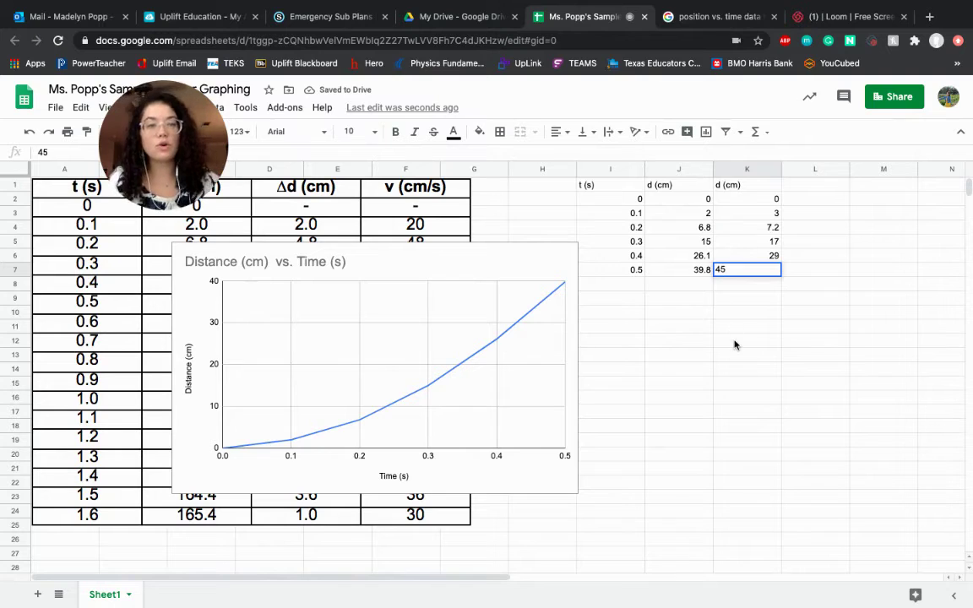
click(734, 342)
drag(611, 185, 760, 270)
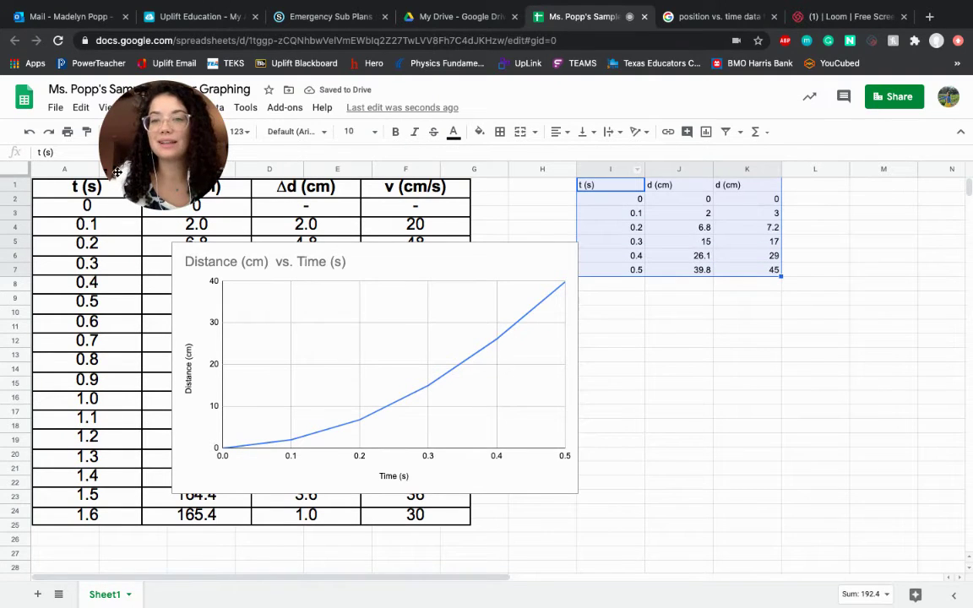
Step: Insert a chart from I1:K7 and place it below-right of the first chart
drag(118, 134, 57, 159)
click(141, 107)
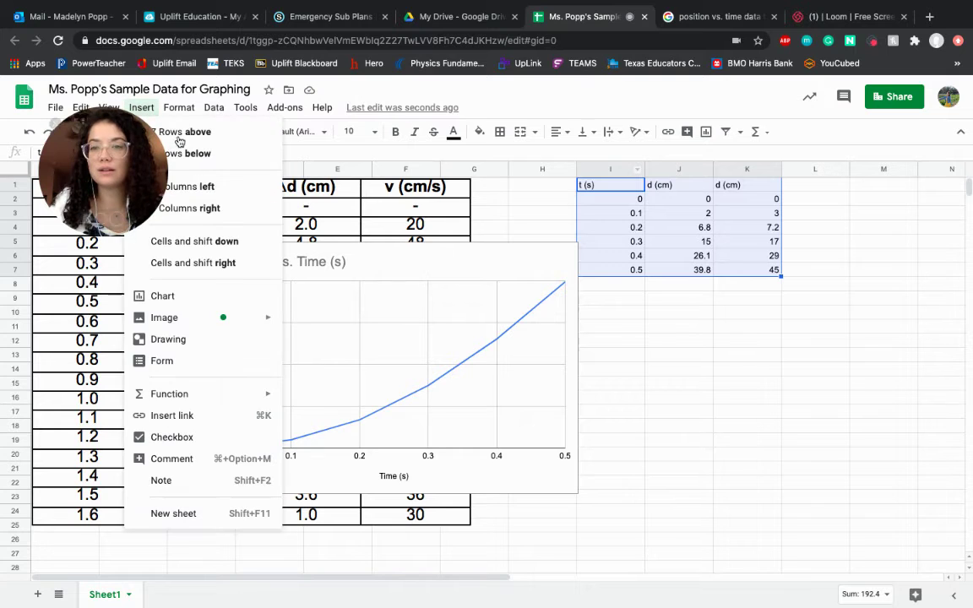
click(191, 297)
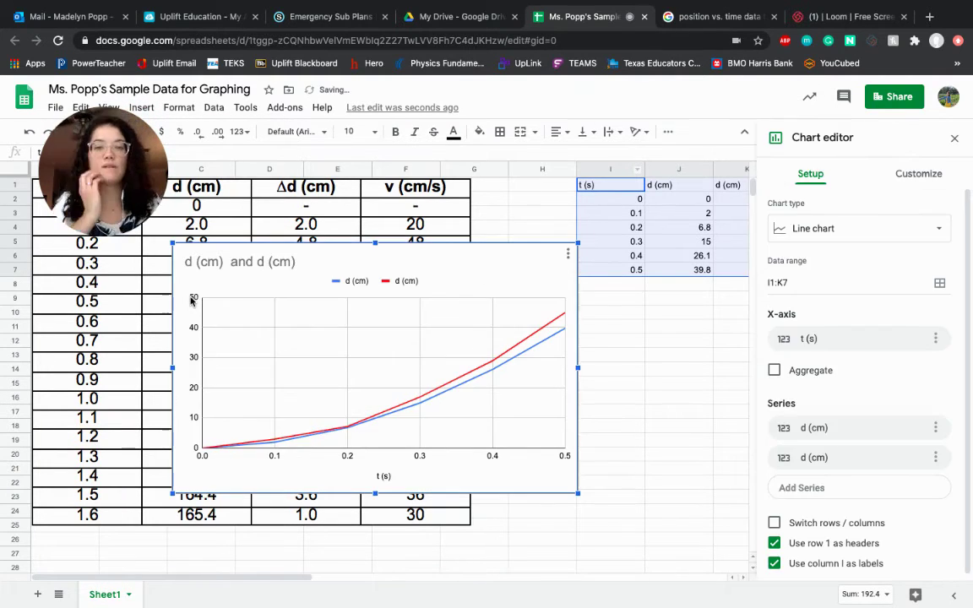
drag(380, 313, 564, 385)
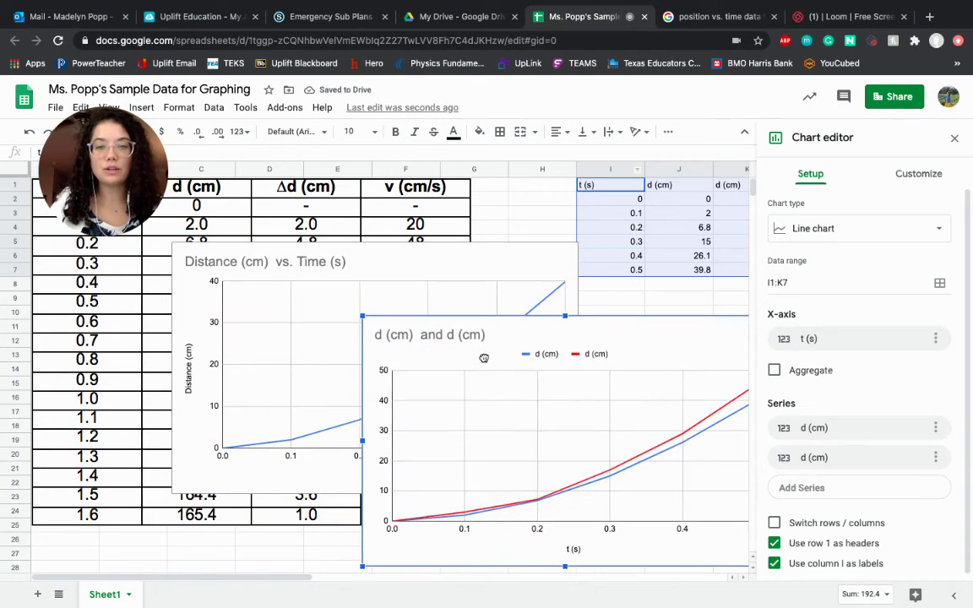
scroll(552, 343, right, 5)
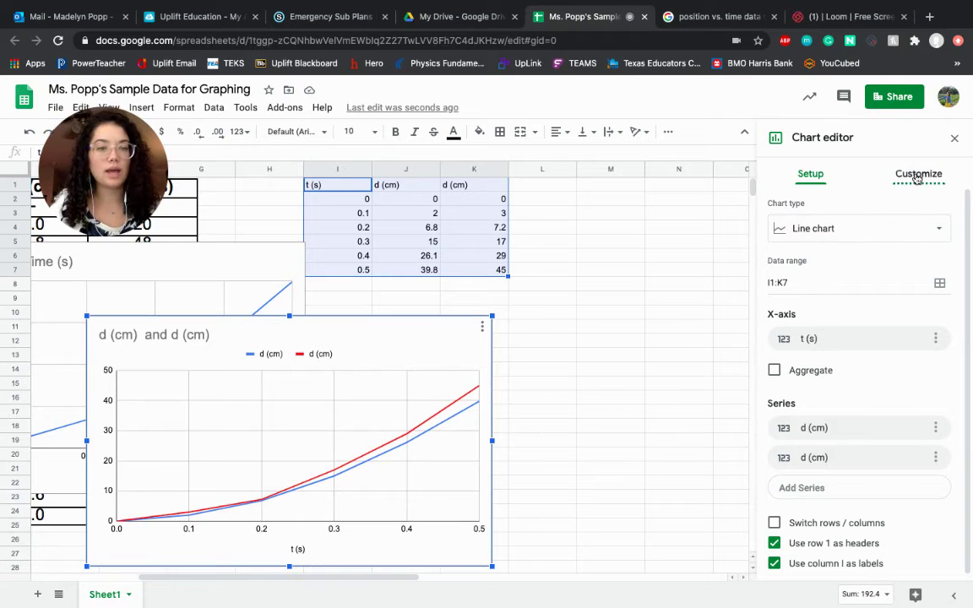
Step: Retitle the new chart 'Distance (cm) vs. Time (s)', correcting the 'TIme' typo
click(917, 175)
click(799, 248)
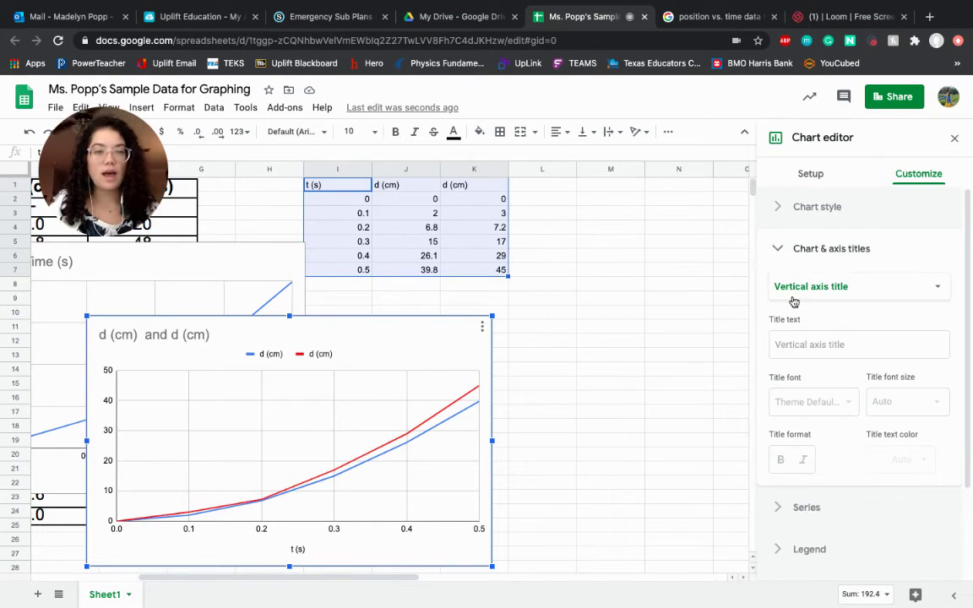
click(824, 285)
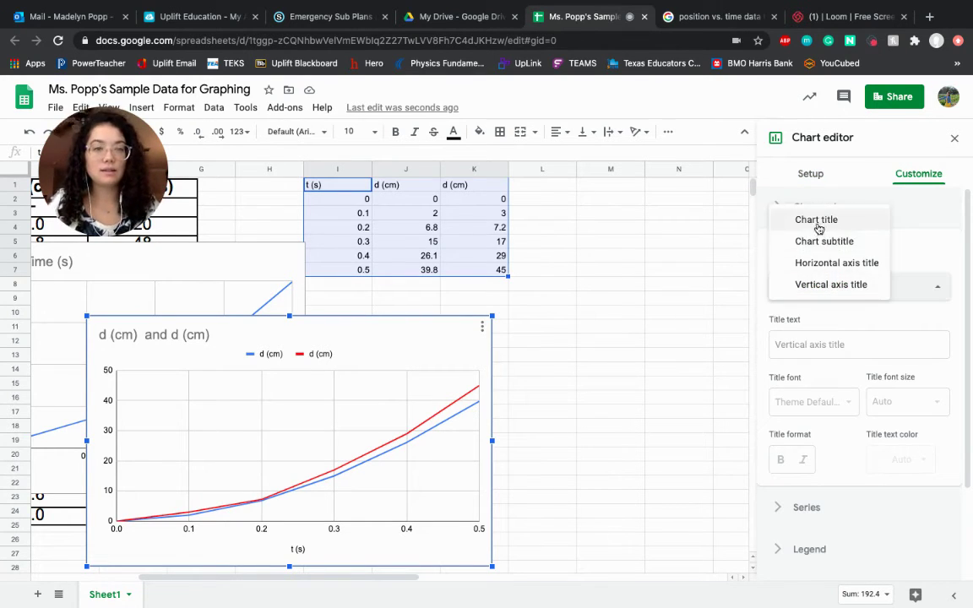
click(816, 221)
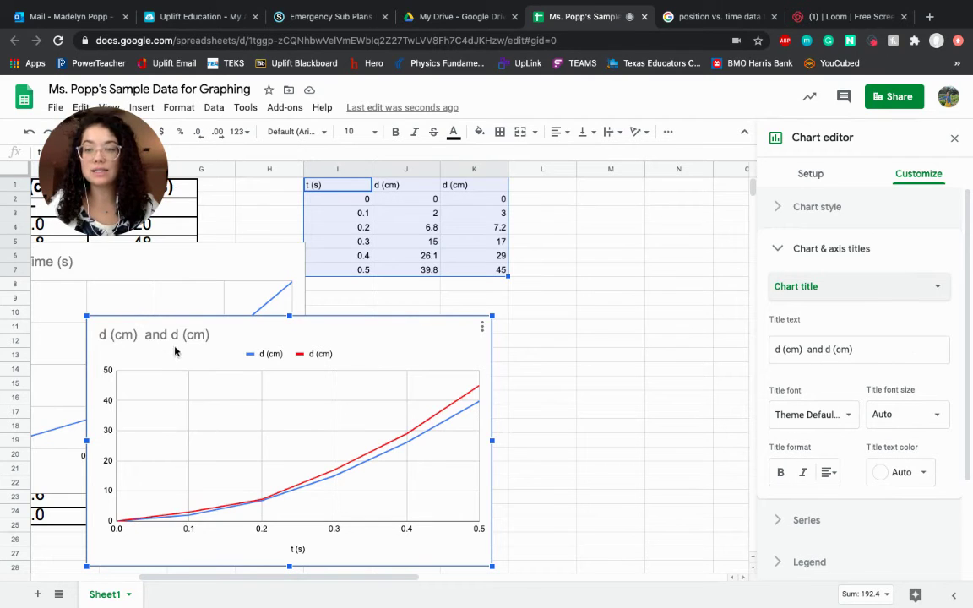
click(843, 346)
key(ctrl+a)
text(Di)
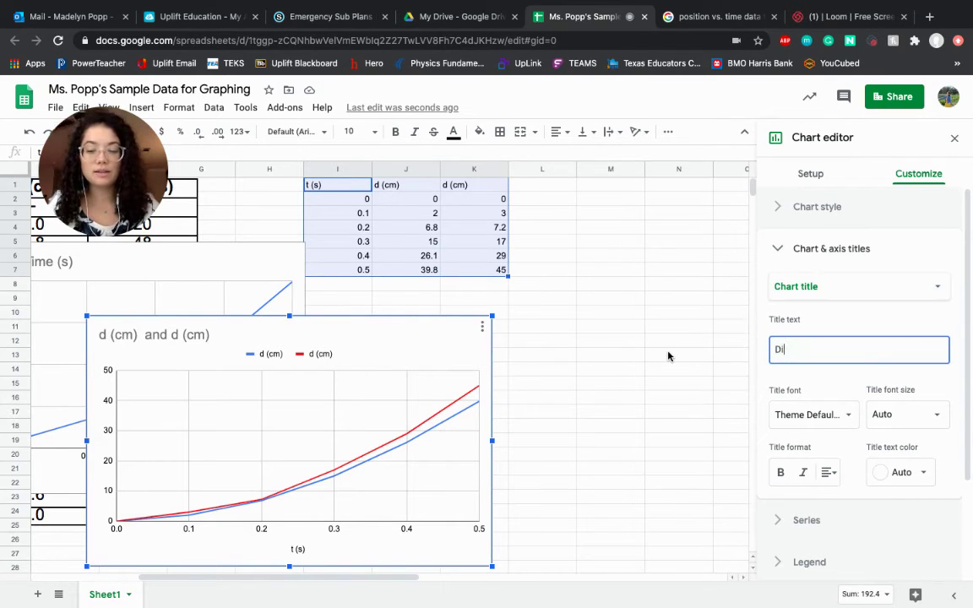
text(stance )
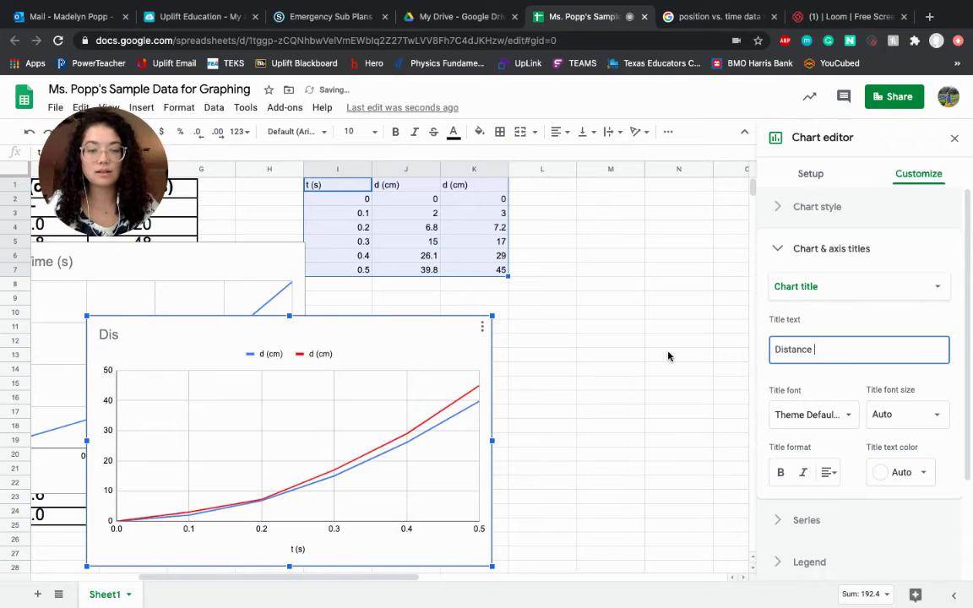
text((cm) vs. T)
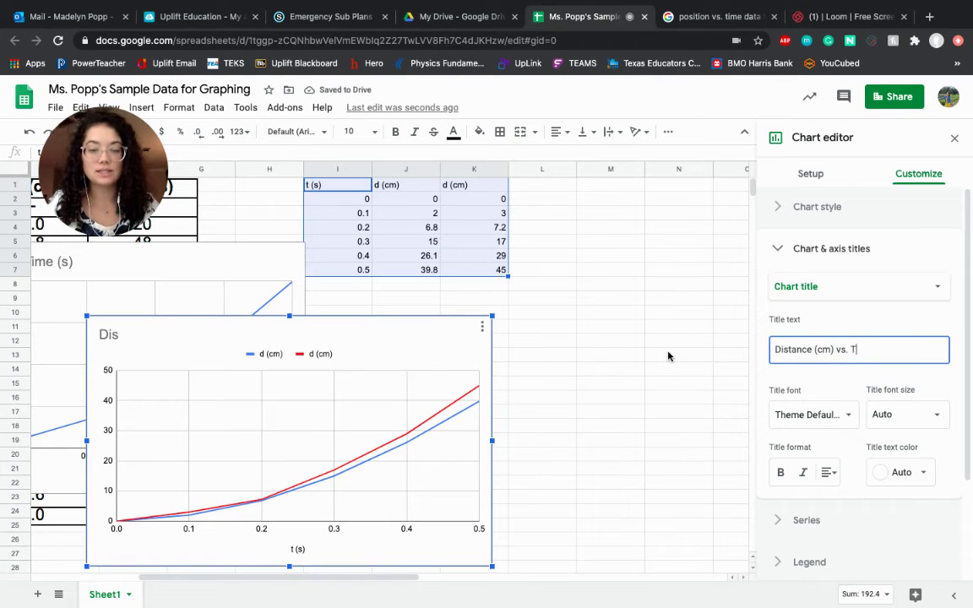
text(Ime (s))
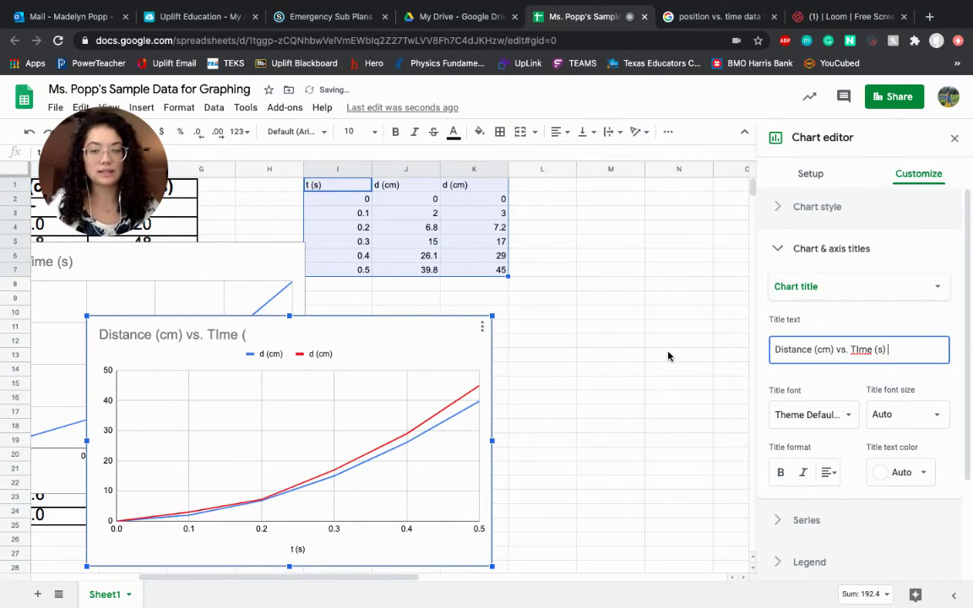
click(853, 349)
key(BackSpace)
key(BackSpace)
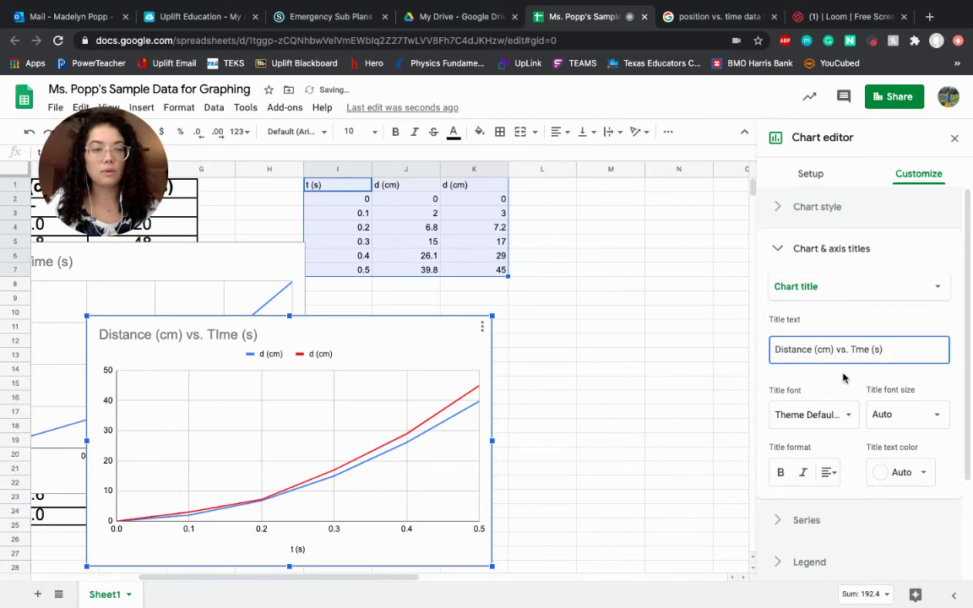
text(Ti)
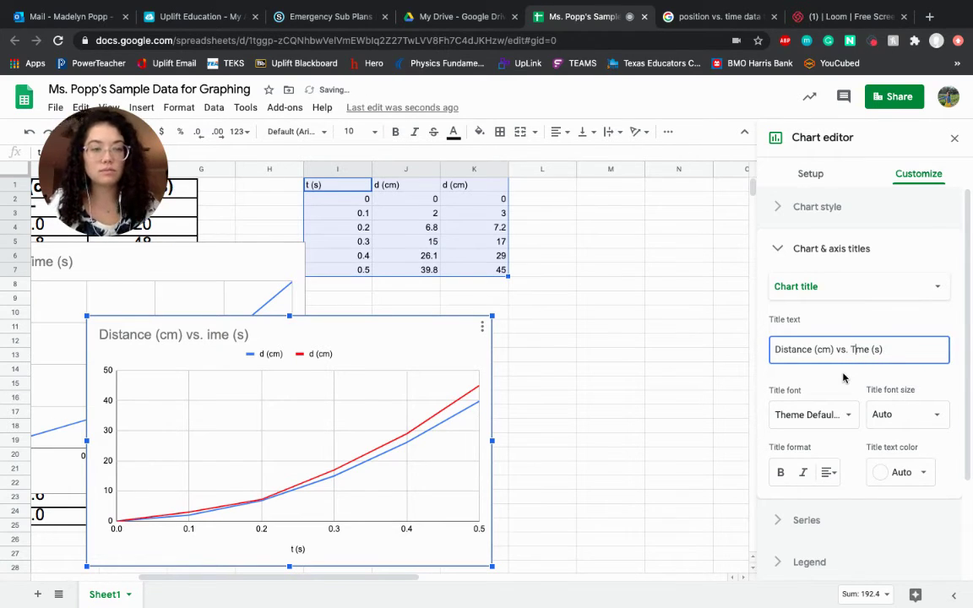
Step: Set the chart's horizontal axis title to 'Time (s)'
click(836, 288)
click(851, 304)
click(840, 287)
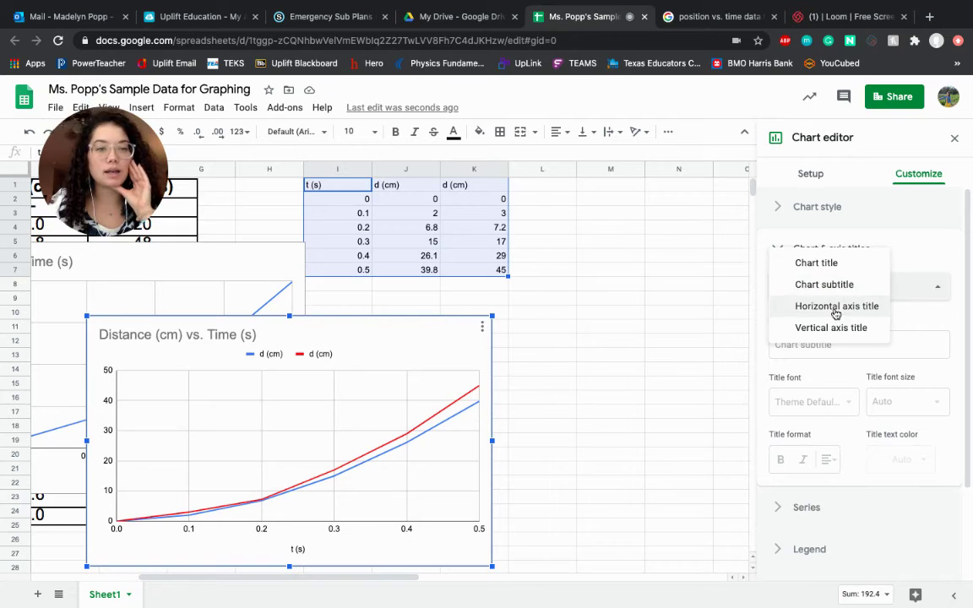
click(836, 309)
click(779, 344)
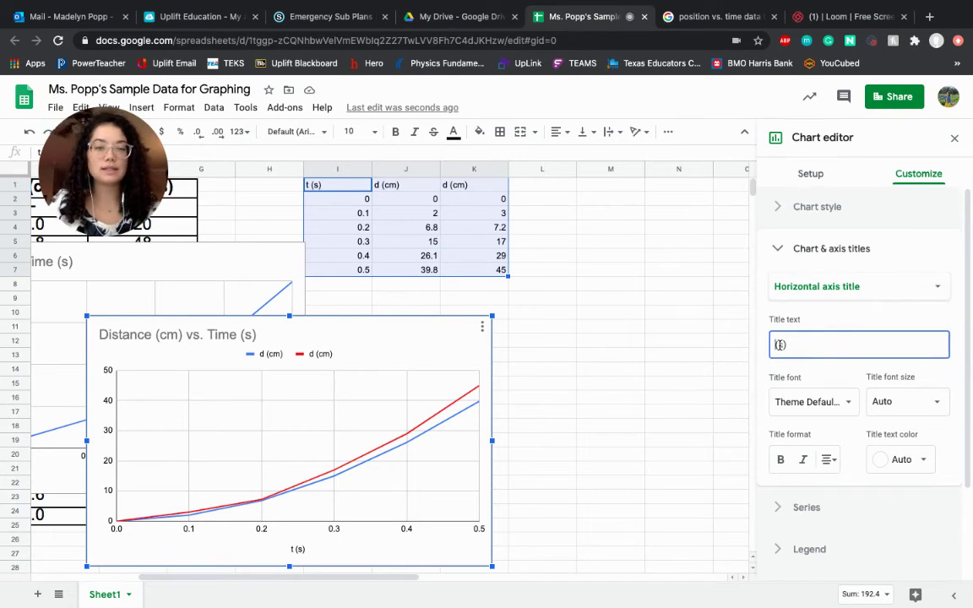
text(ime)
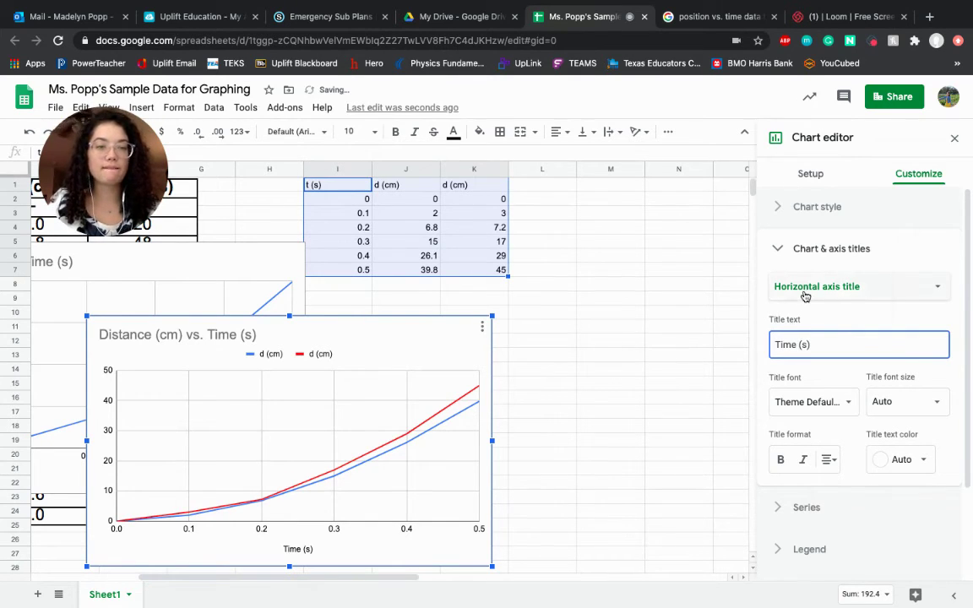
Step: Set the vertical axis title to the suggested 'Distance (cm)'
click(806, 289)
click(804, 306)
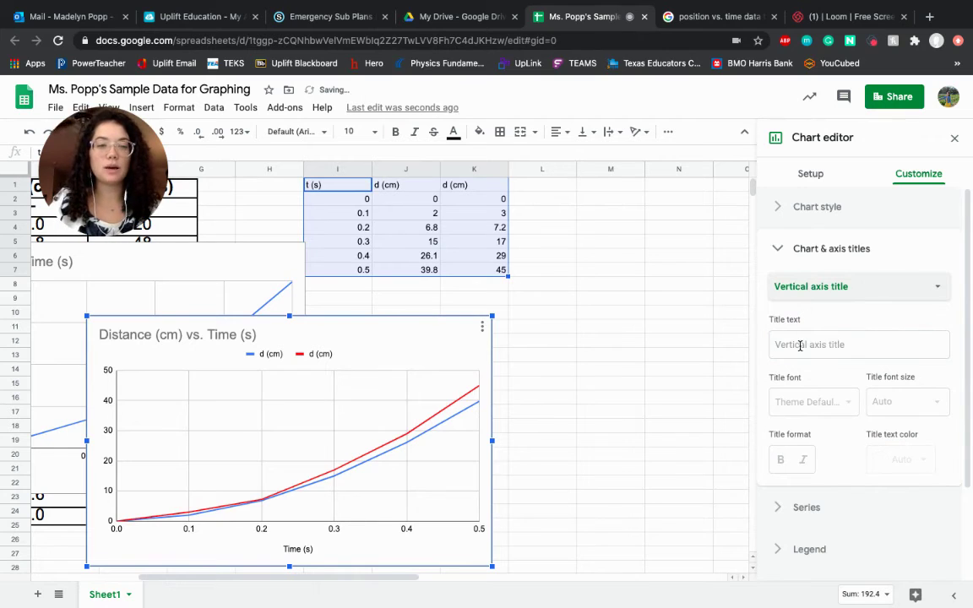
click(799, 343)
text(D)
click(811, 377)
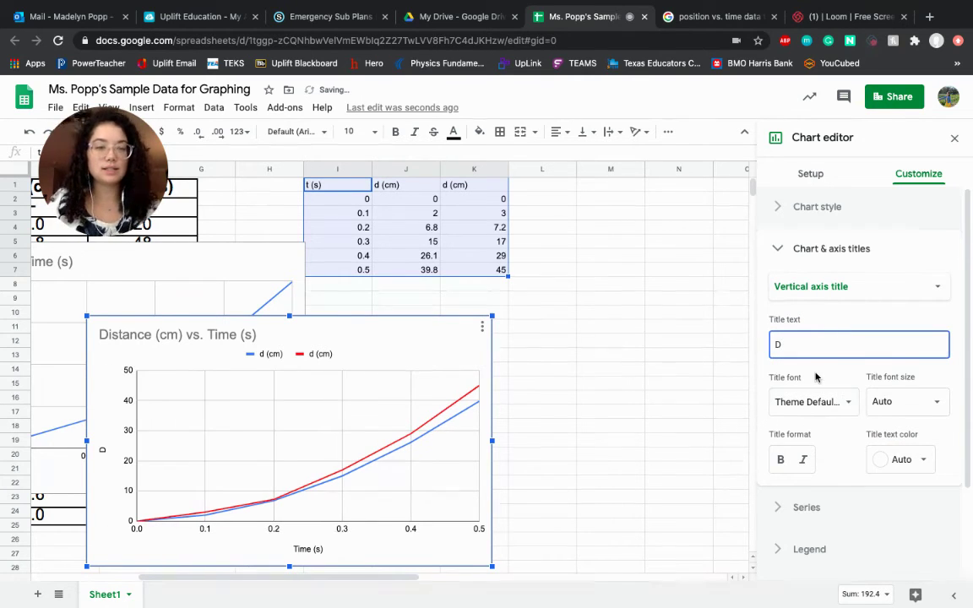
scroll(784, 520, down, 1)
scroll(784, 507, down, 2)
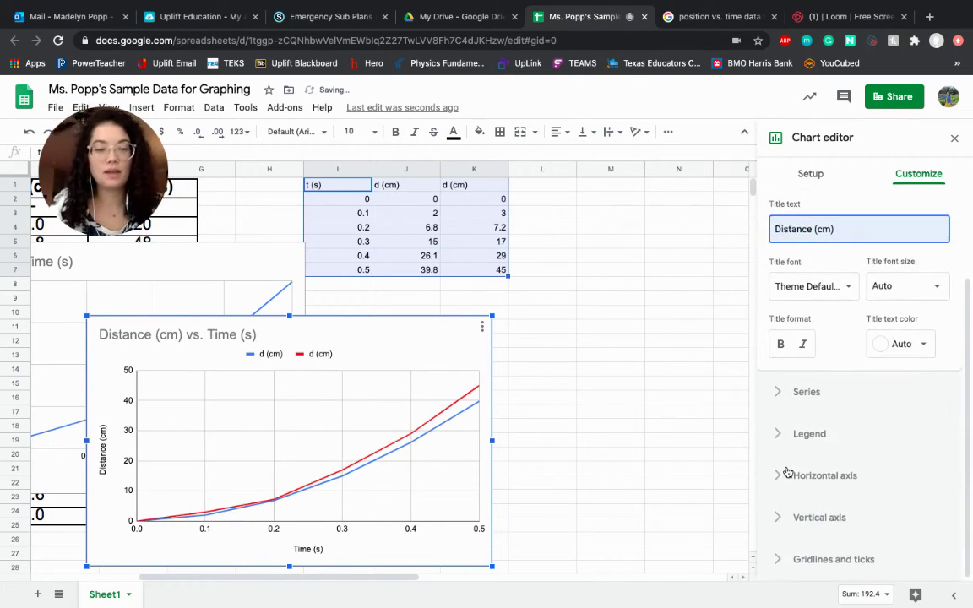
click(785, 432)
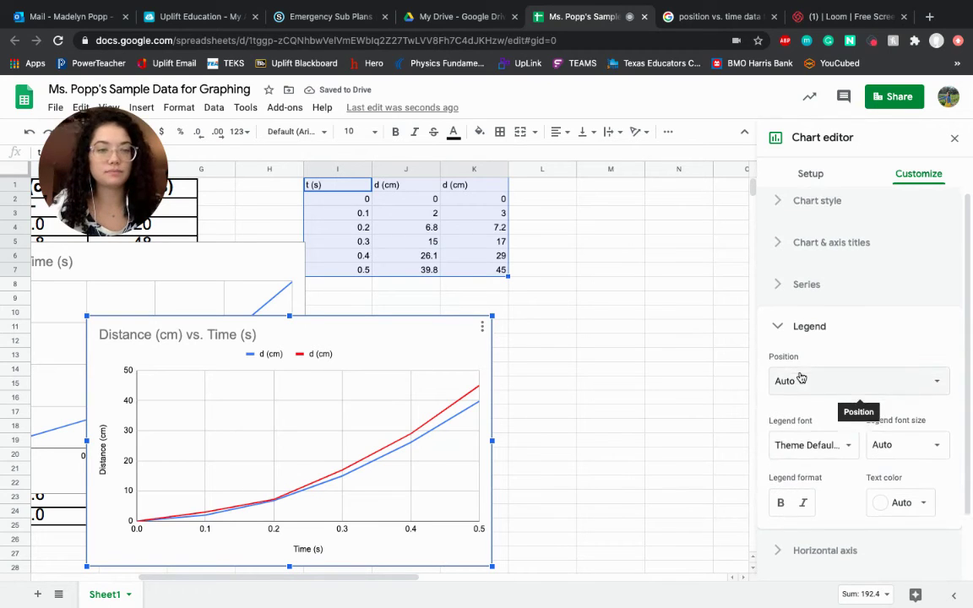
scroll(802, 376, down, 2)
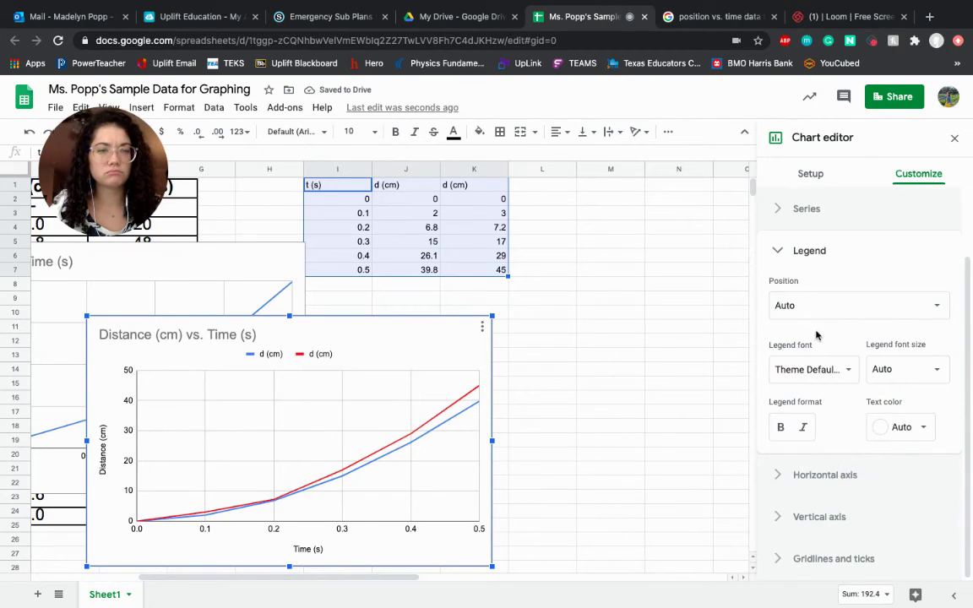
scroll(813, 325, up, 1)
click(782, 255)
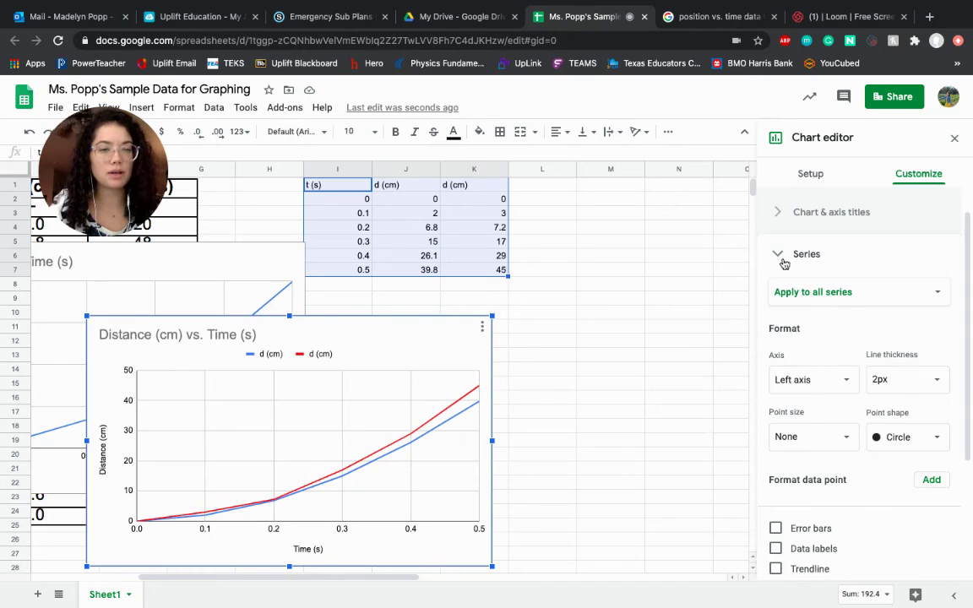
scroll(789, 289, down, 4)
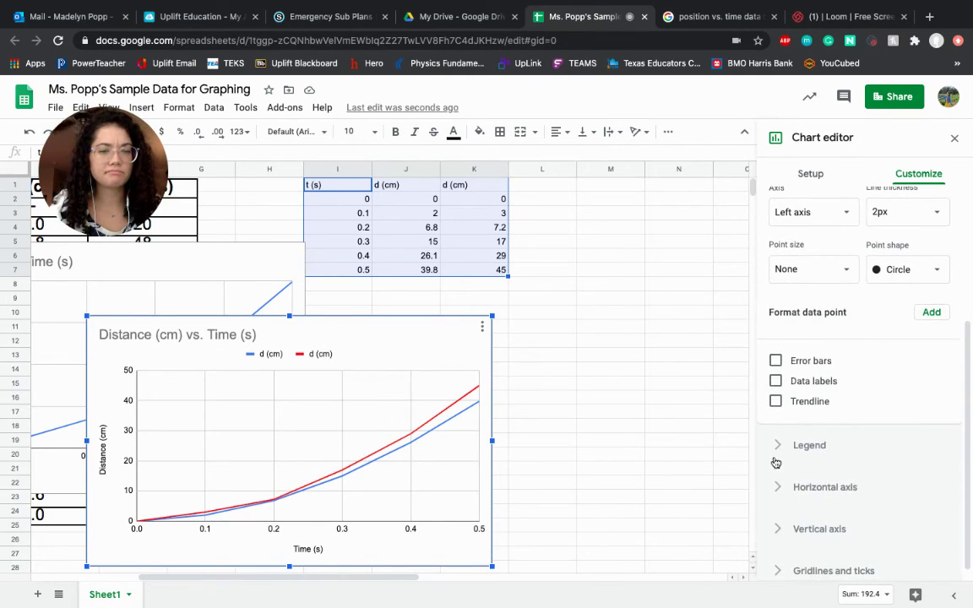
click(779, 447)
click(826, 382)
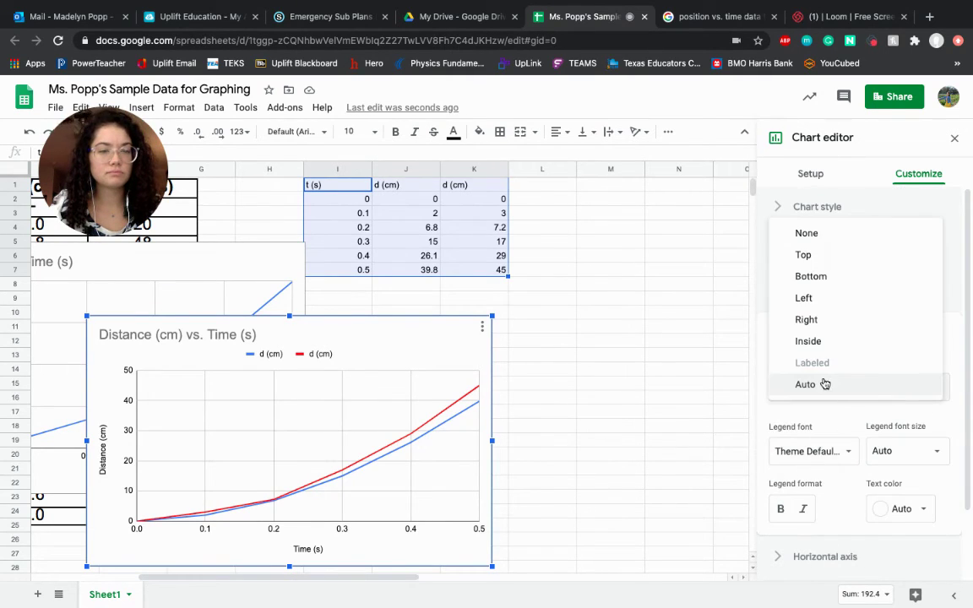
click(823, 383)
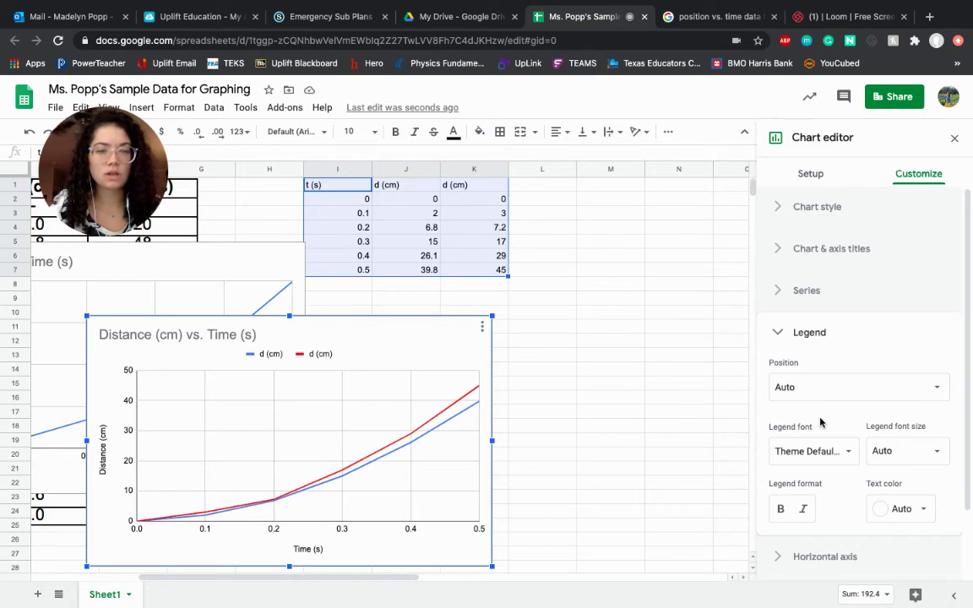
Step: Rename the red series' legend entry to 'Object 2'
double_click(312, 355)
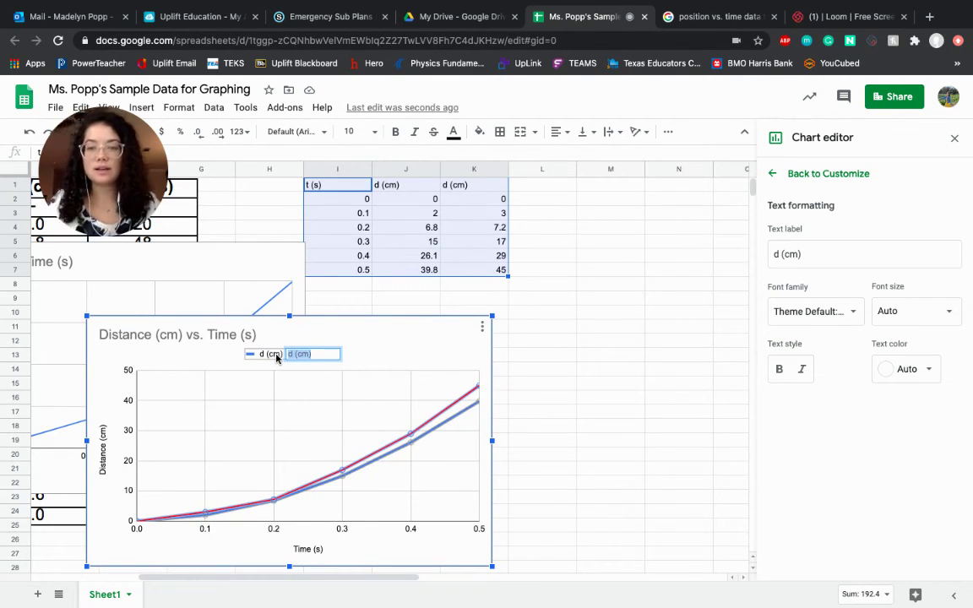
text(Object)
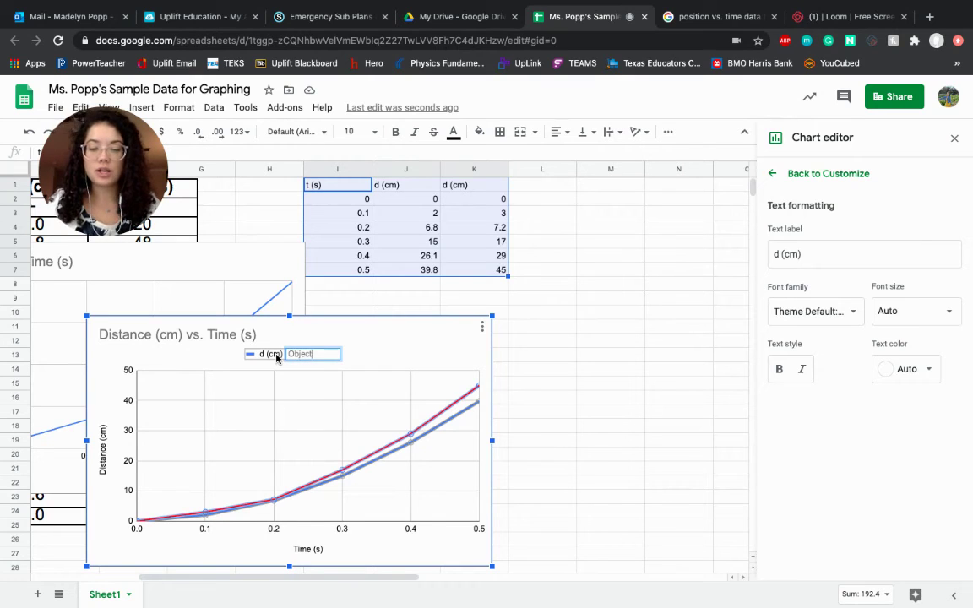
text( 2)
click(262, 353)
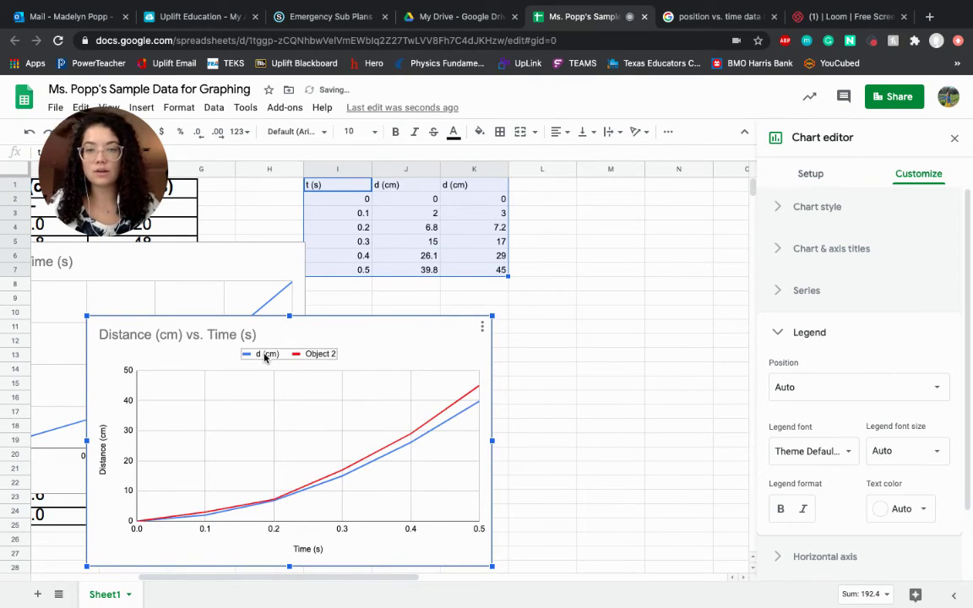
Step: Replace the blue series' 'd (cm)' label with 'Object 1'
click(263, 354)
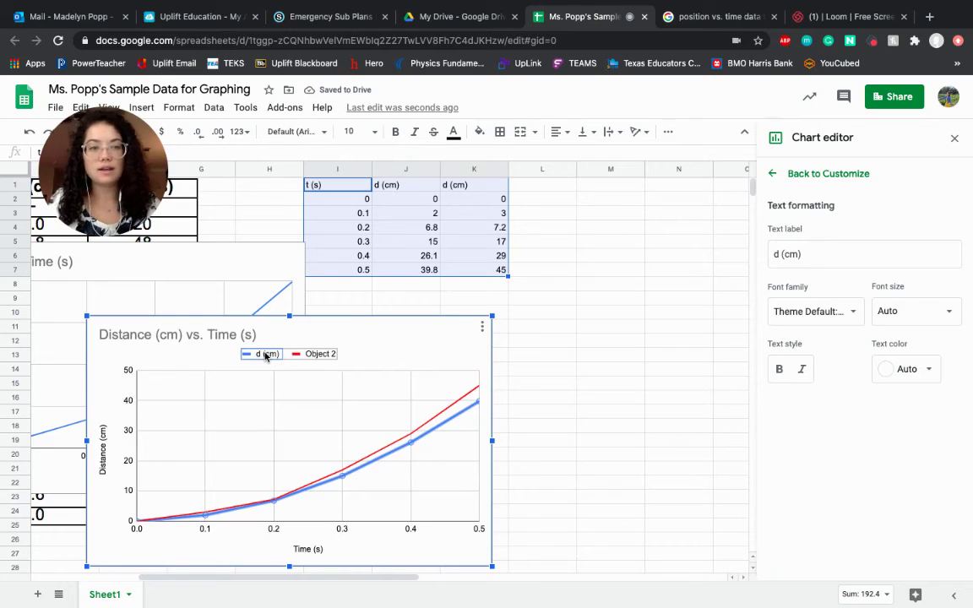
triple_click(811, 254)
key(BackSpace)
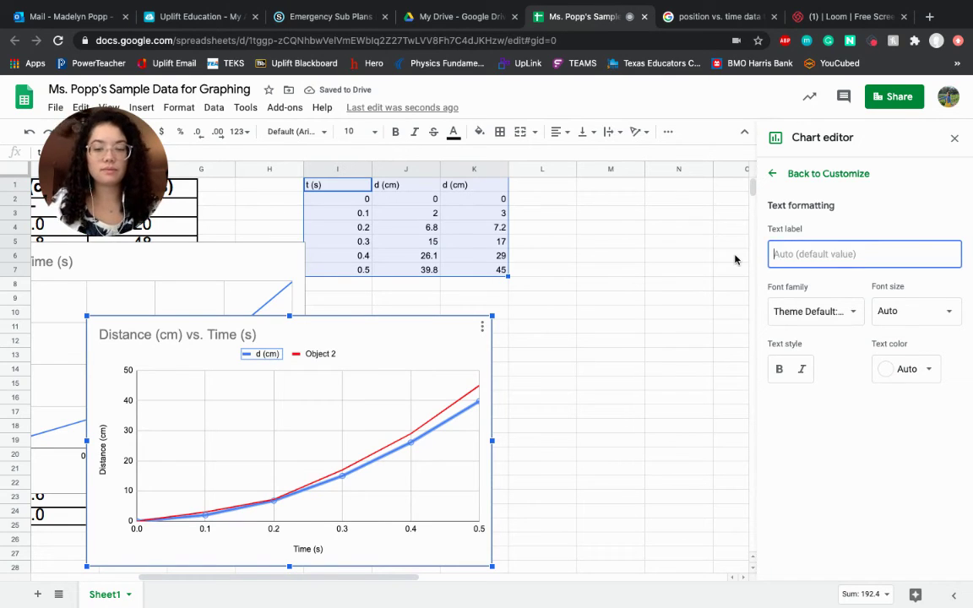
text(Object 1)
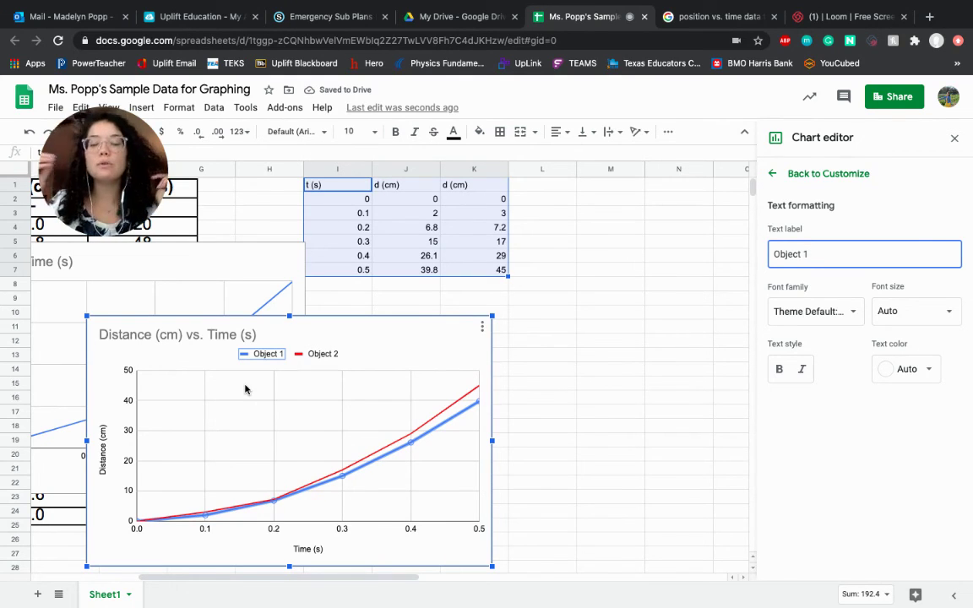
click(200, 434)
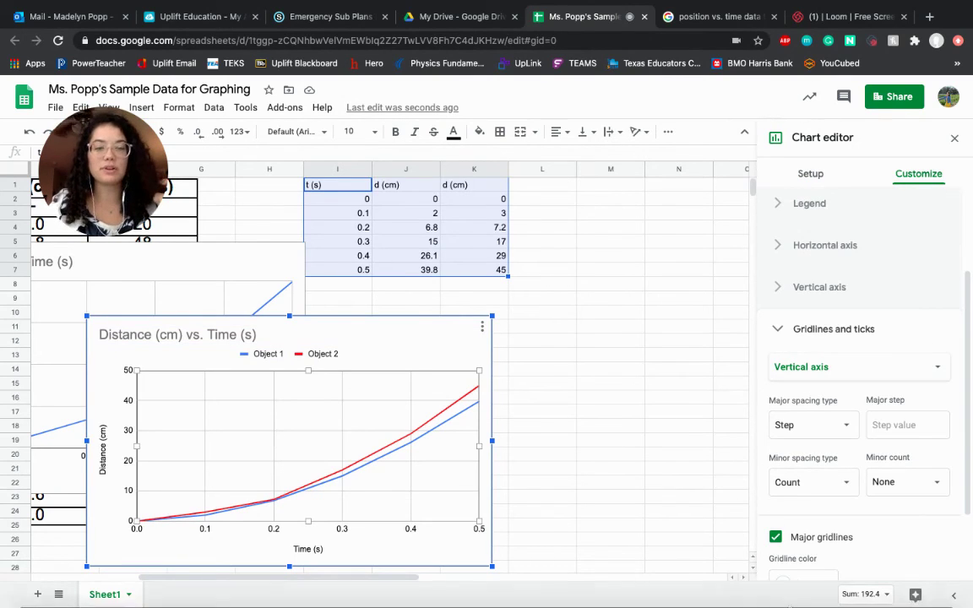
Step: Move the chart right to sit below the data table, then nudge it slightly left
mouse_move(787, 598)
drag(371, 348, 651, 321)
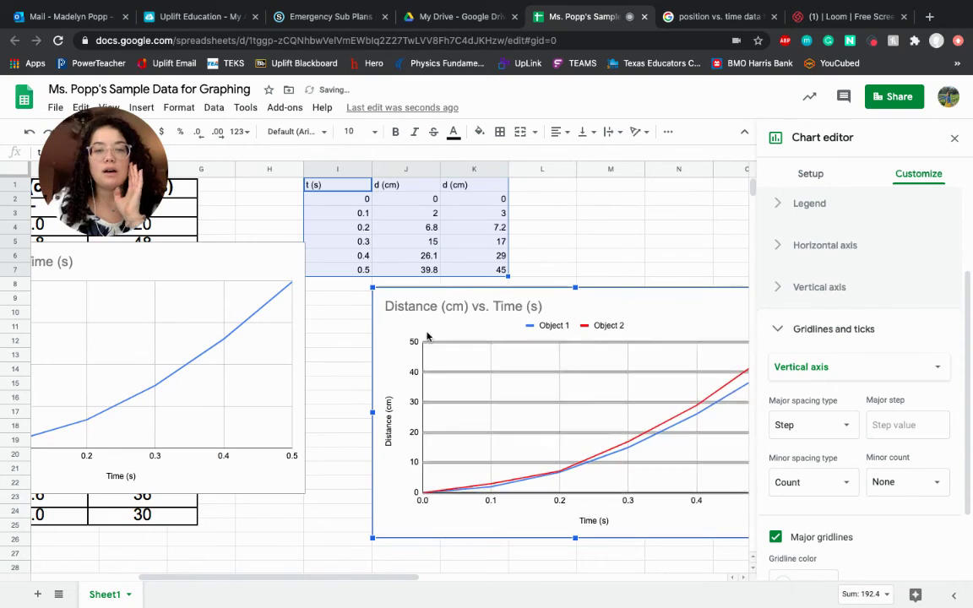
drag(390, 334, 382, 334)
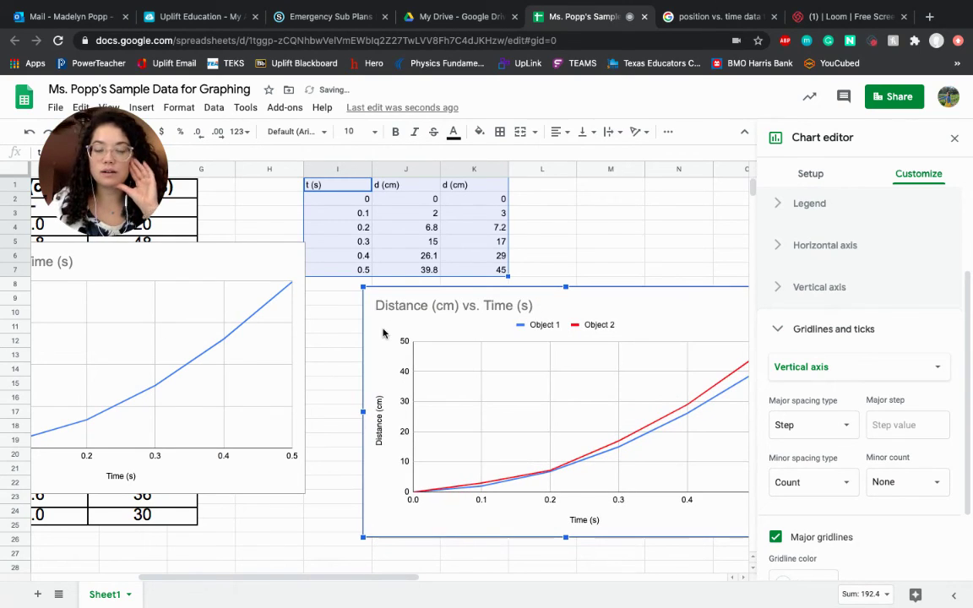